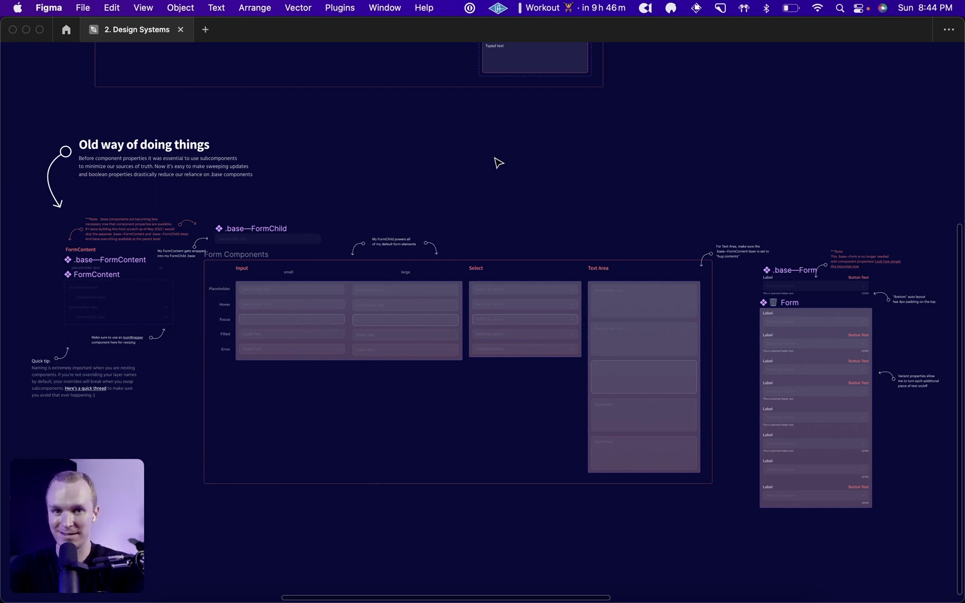
- Inspect the third and fourth rows of the old FormContent notes, then deselect
scroll(499, 163, up, 10)
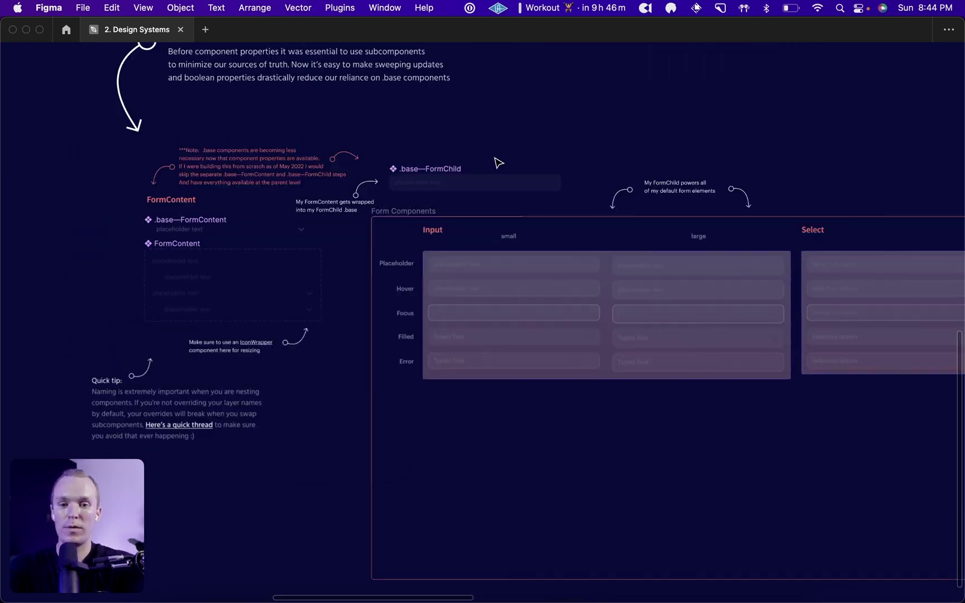
scroll(498, 163, left, 5)
scroll(498, 163, up, 8)
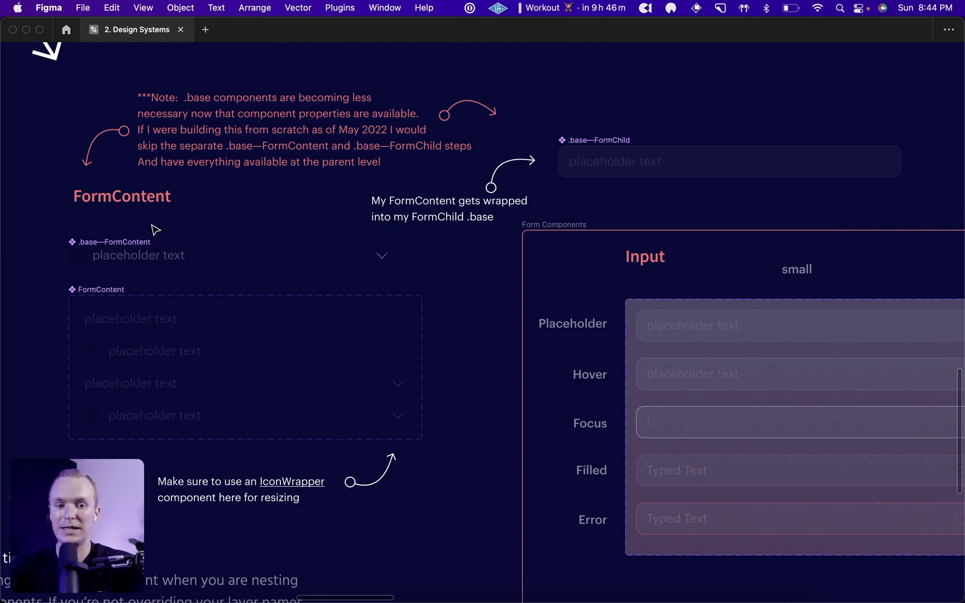
click(186, 387)
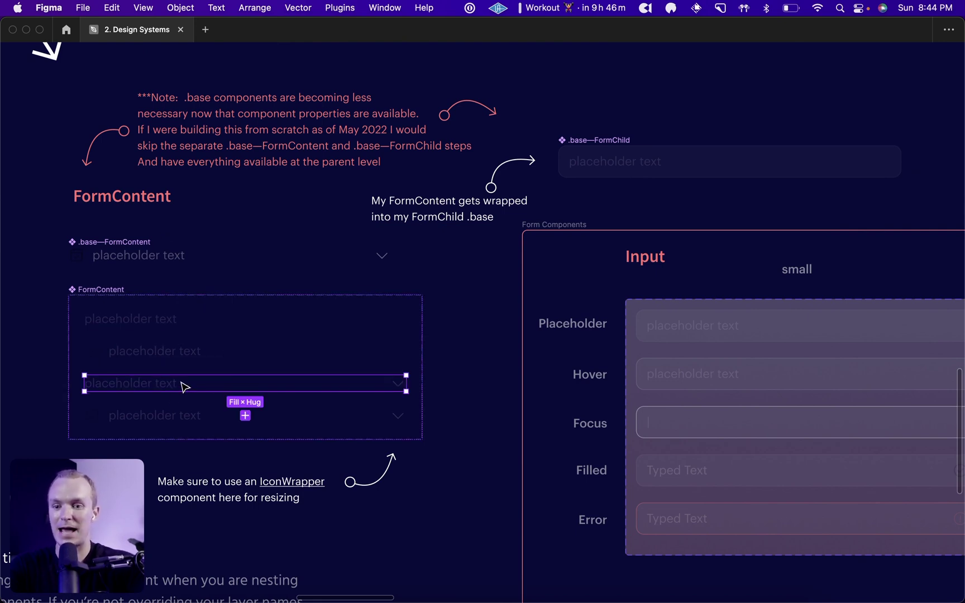
click(136, 420)
click(472, 306)
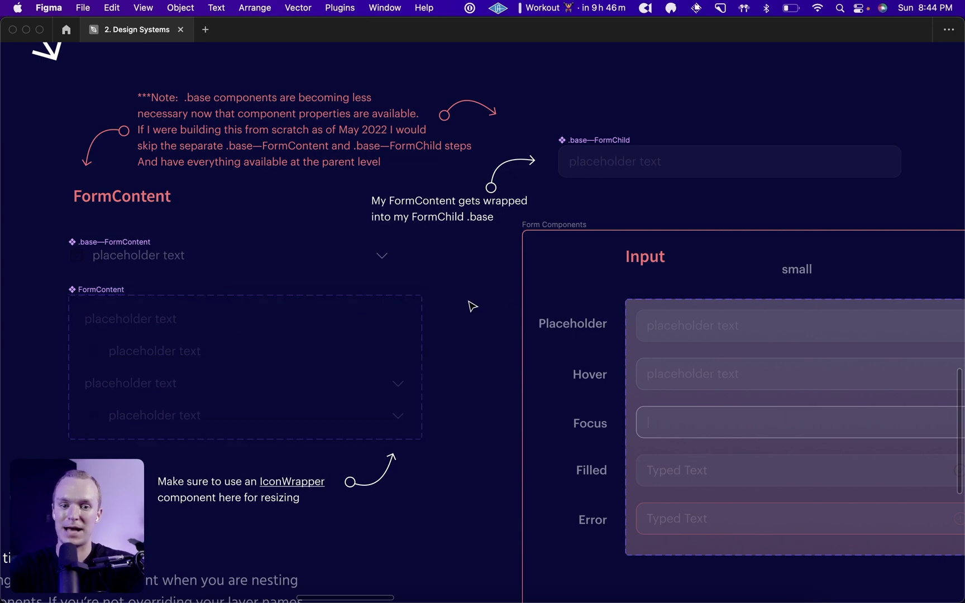
- Pan and zoom over to the Input variant grid in the Component Properties update section
scroll(472, 306, right, 5)
ctrl+scroll(472, 306, down, 5)
ctrl+scroll(472, 306, up, 3)
scroll(472, 306, right, 1)
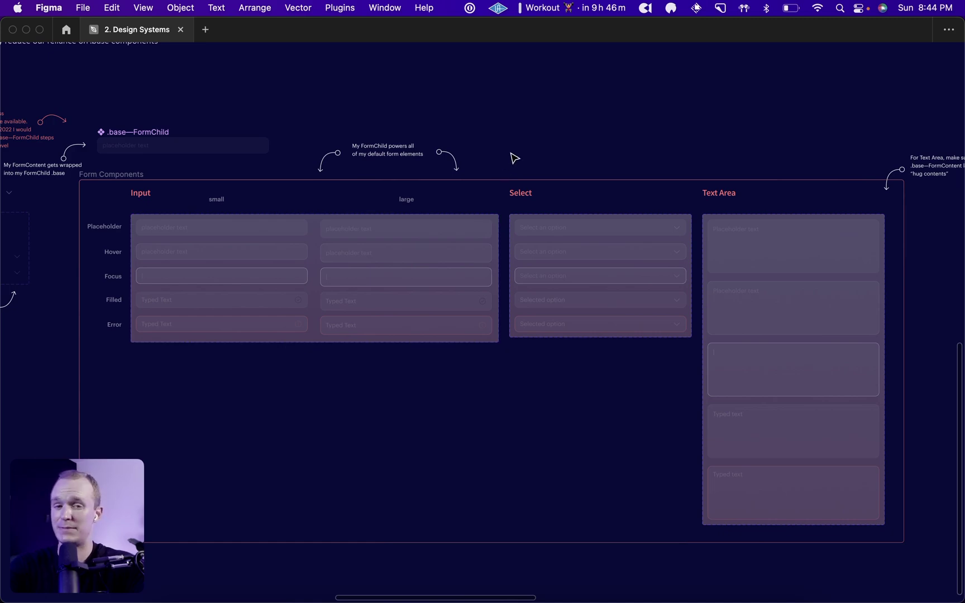
scroll(515, 158, up, 15)
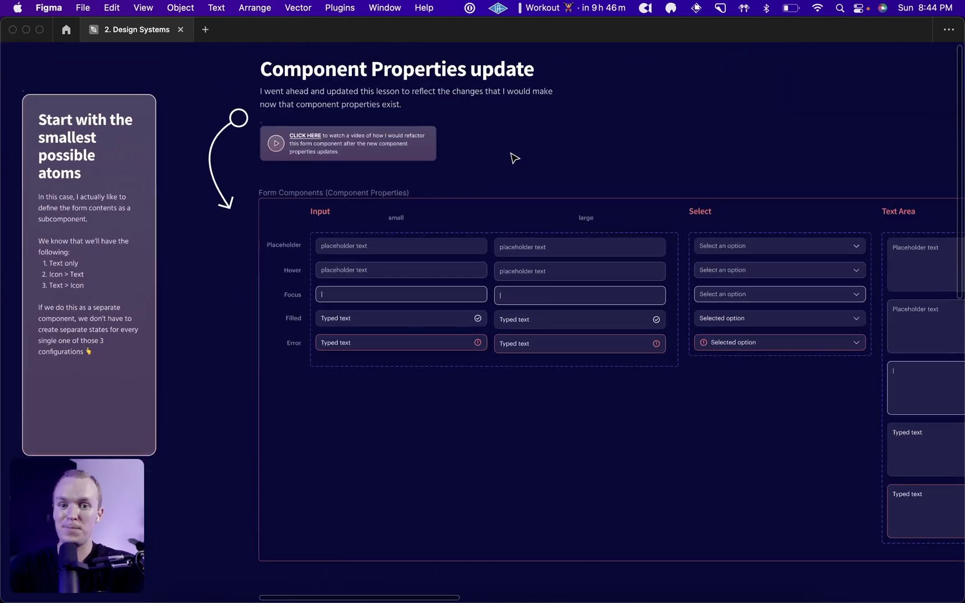
scroll(514, 158, right, 6)
scroll(515, 158, down, 2)
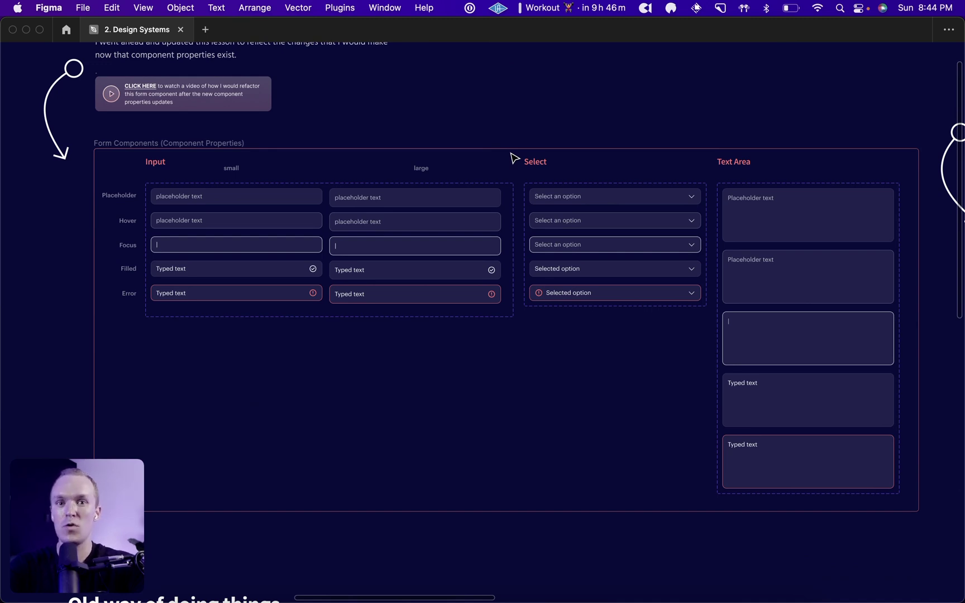
scroll(323, 155, left, 7)
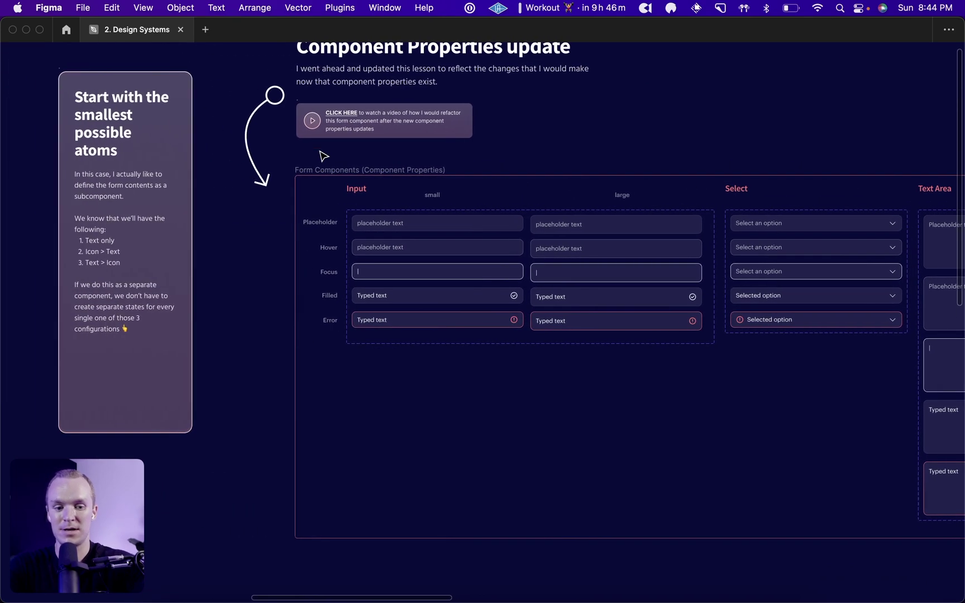
scroll(322, 155, up, 5)
scroll(323, 155, up, 4)
scroll(323, 156, left, 2)
- Bind the Placeholder, Small variant's calendar icon visibility to the Icon Left? boolean
key(ctrl+backslash)
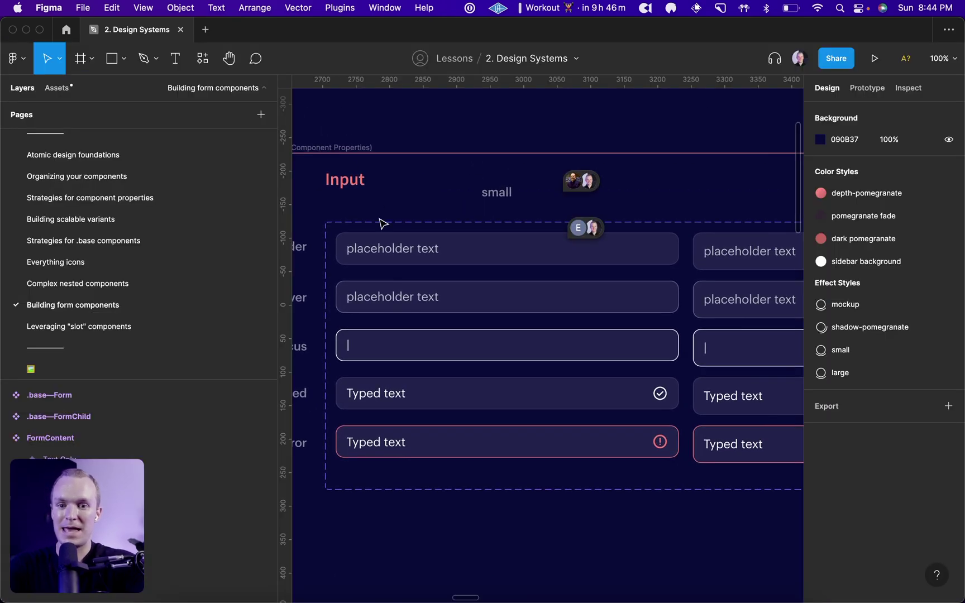
click(390, 253)
click(390, 253)
scroll(178, 491, down, 3)
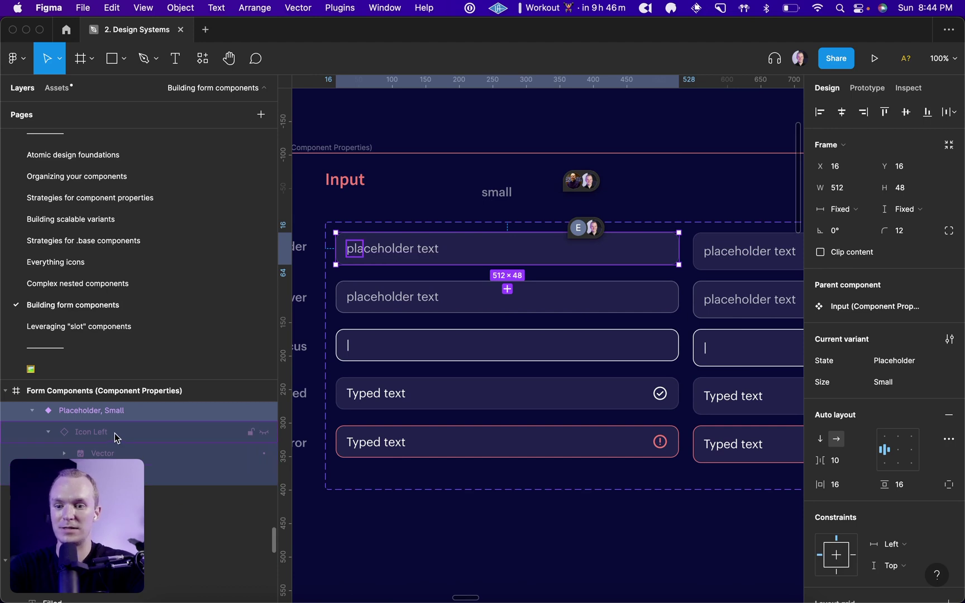
click(116, 437)
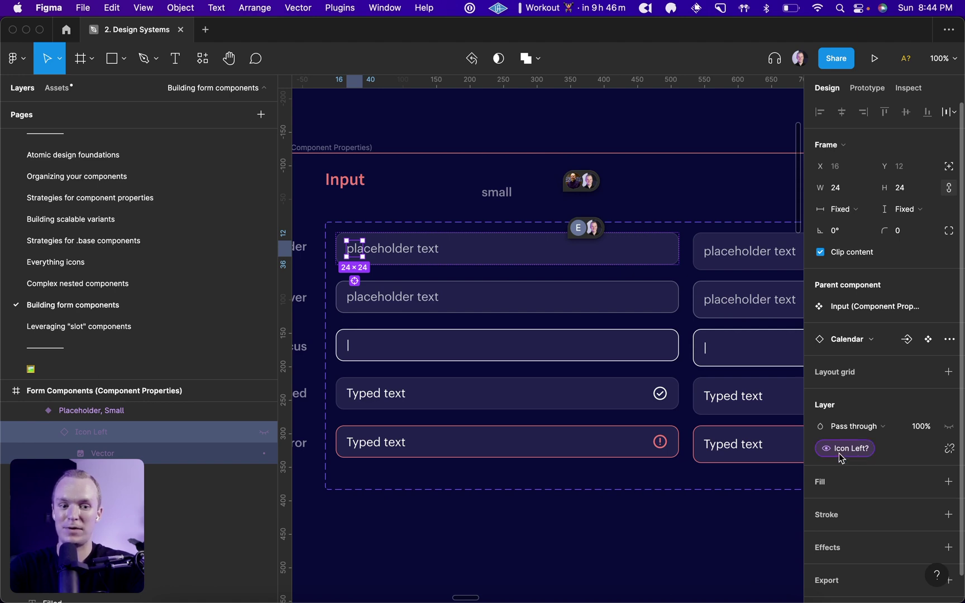
click(950, 448)
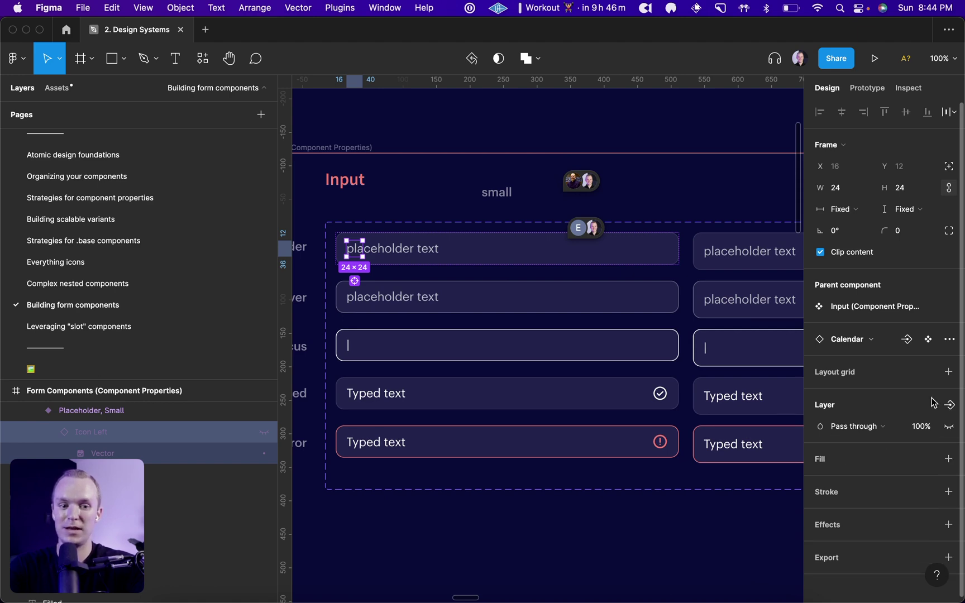
click(948, 405)
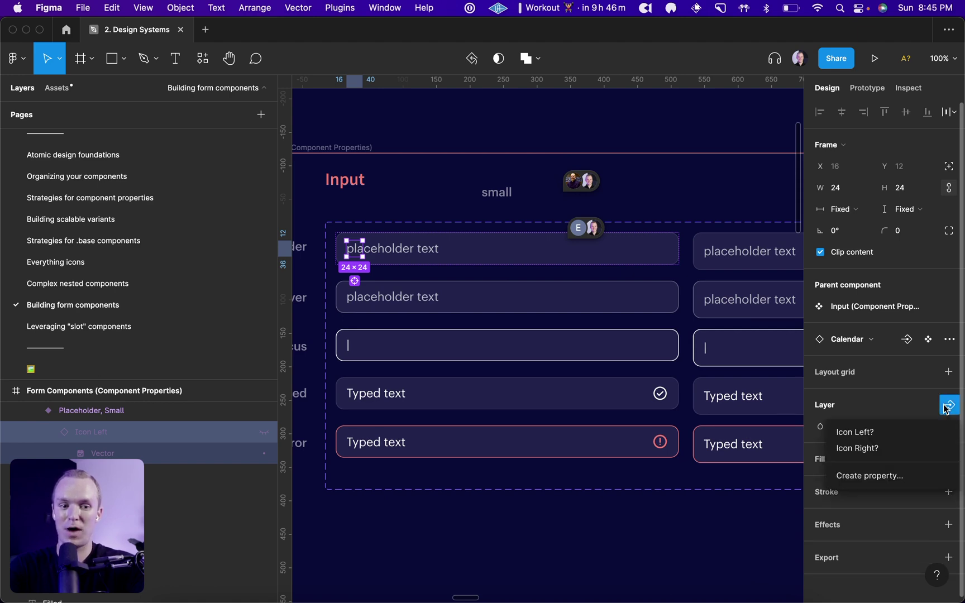
click(864, 433)
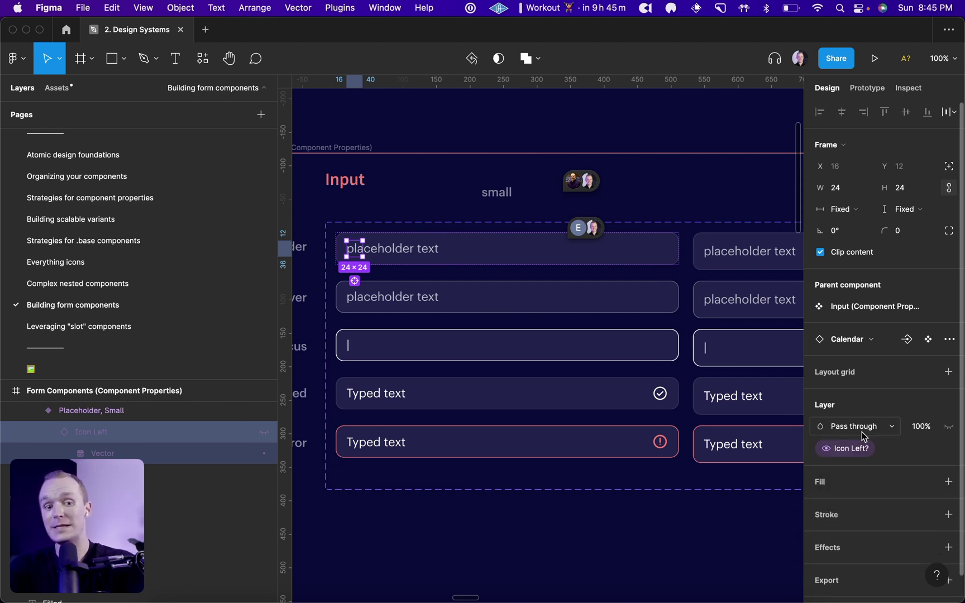
- Apply the Icon instance swap property to the calendar icon
click(908, 341)
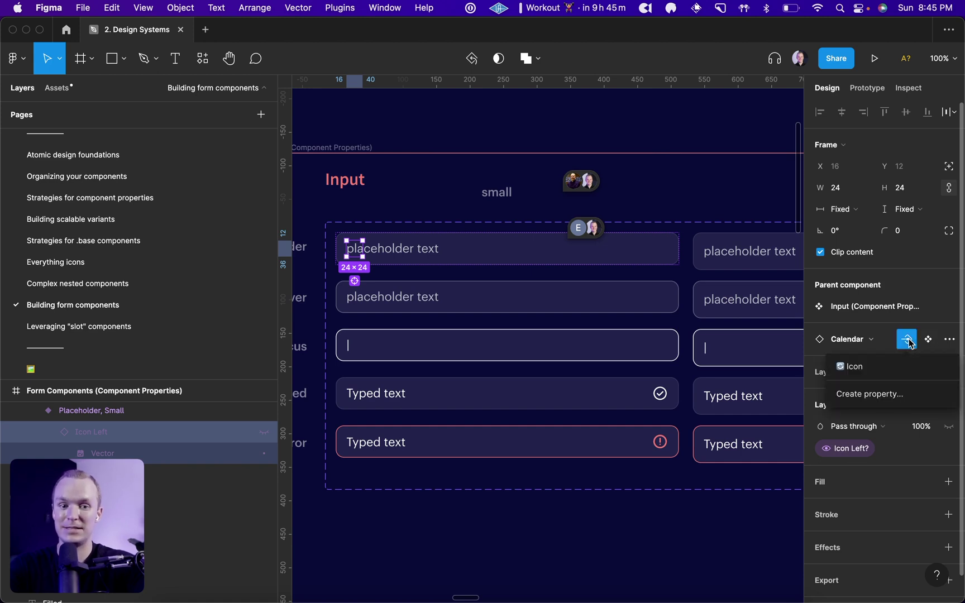
click(847, 367)
key(minus)
key(minus)
- Swap the Form (Component Props) subcomponent from the select field to the Input component
click(643, 209)
scroll(643, 208, right, 5)
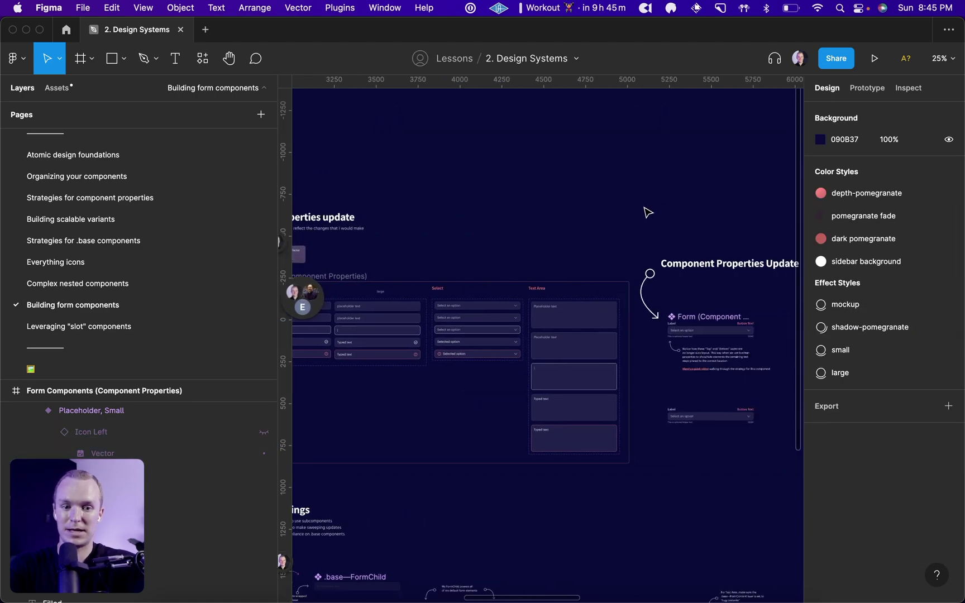
scroll(648, 212, right, 5)
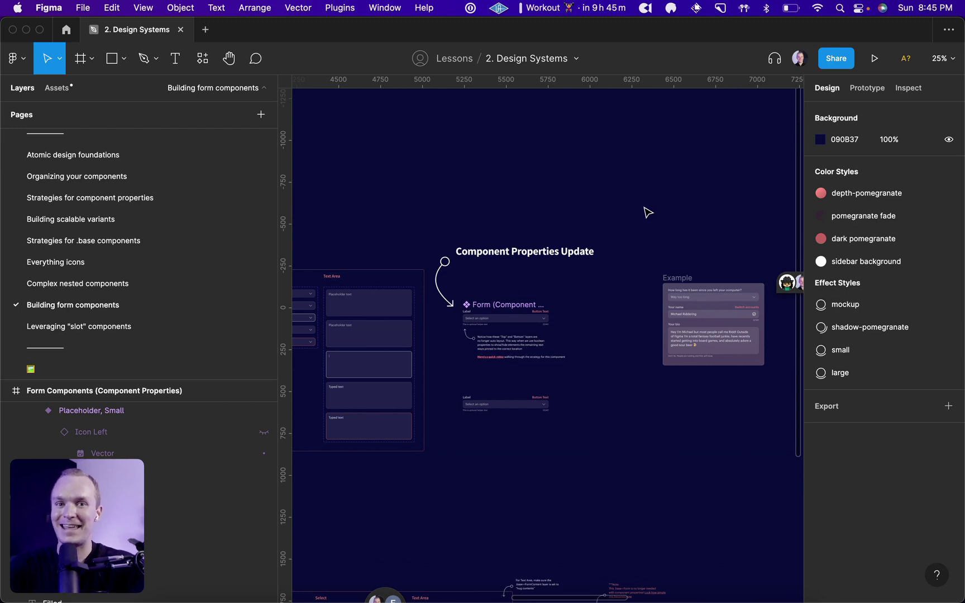
key(plus)
key(plus)
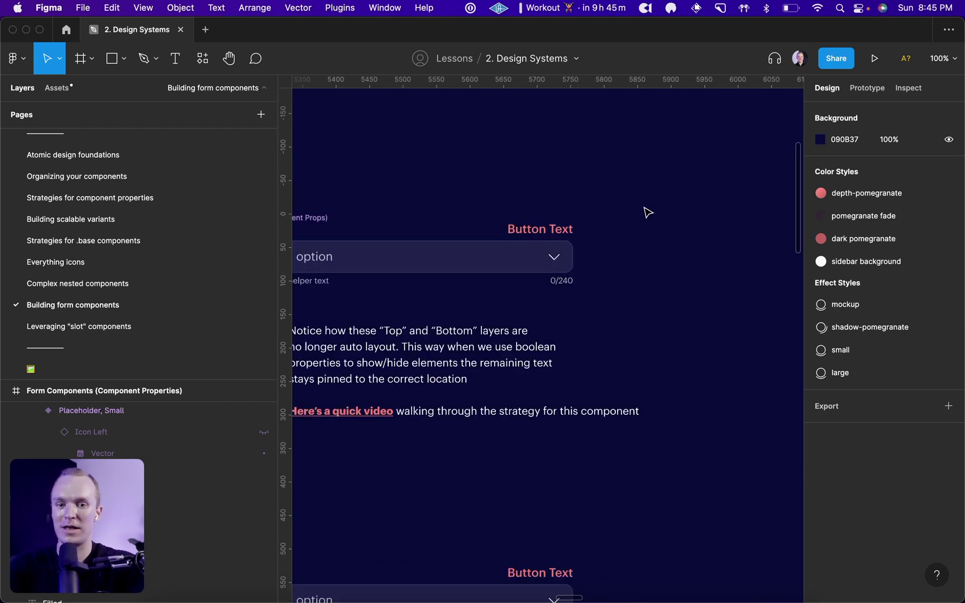
scroll(625, 234, left, 3)
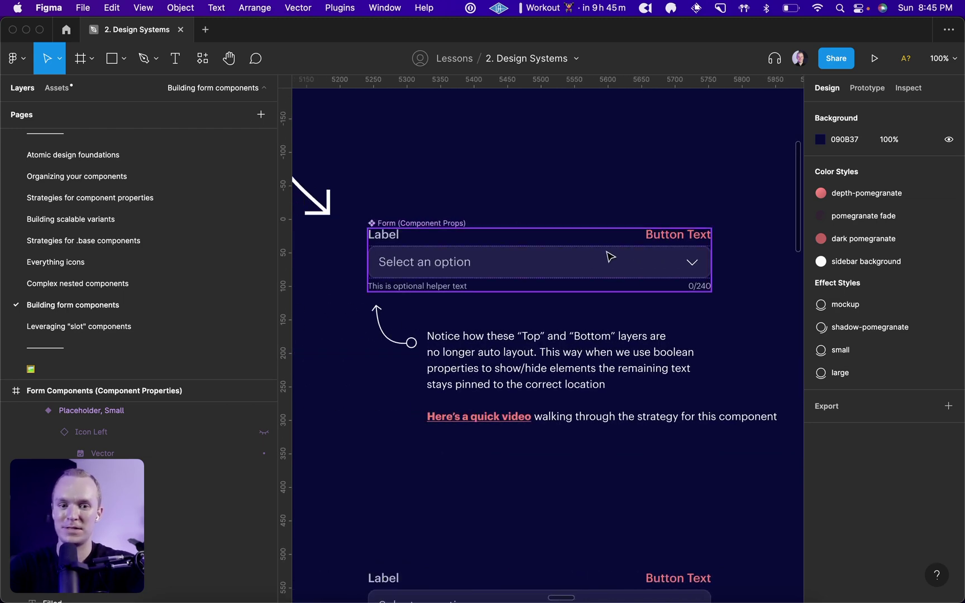
click(442, 270)
click(890, 310)
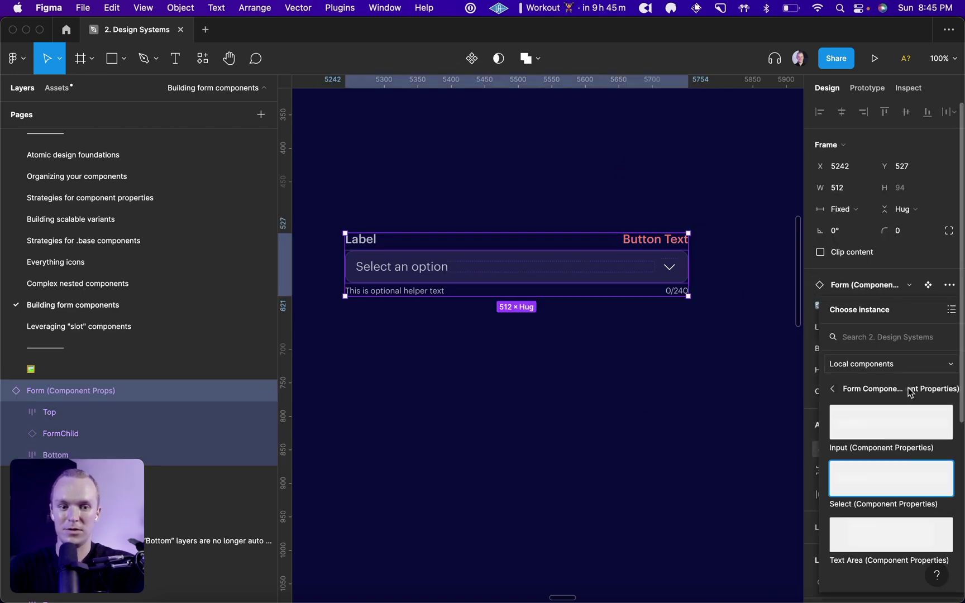
click(877, 435)
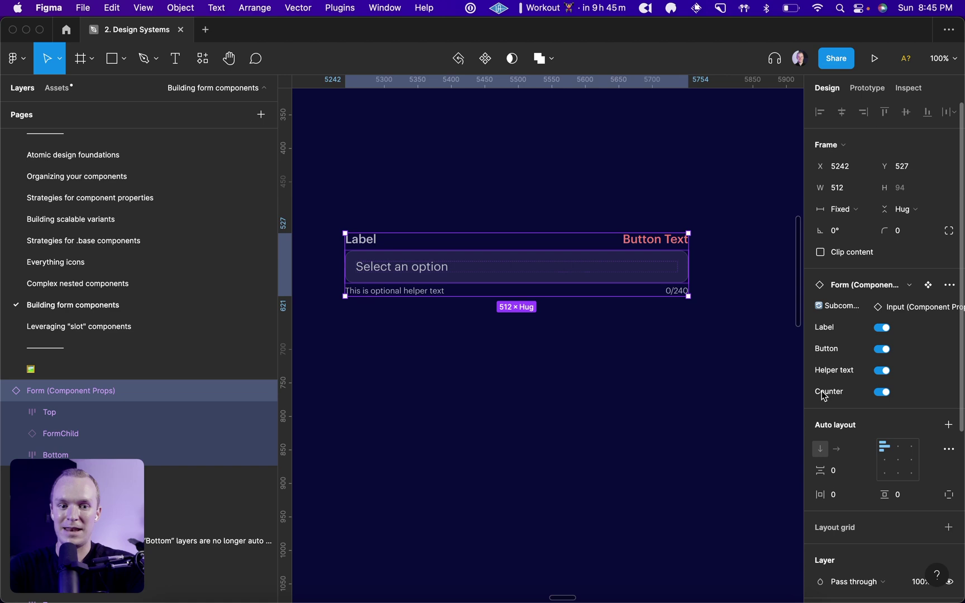
- Toggle the FormChild field's left calendar icon on and back off
double_click(508, 267)
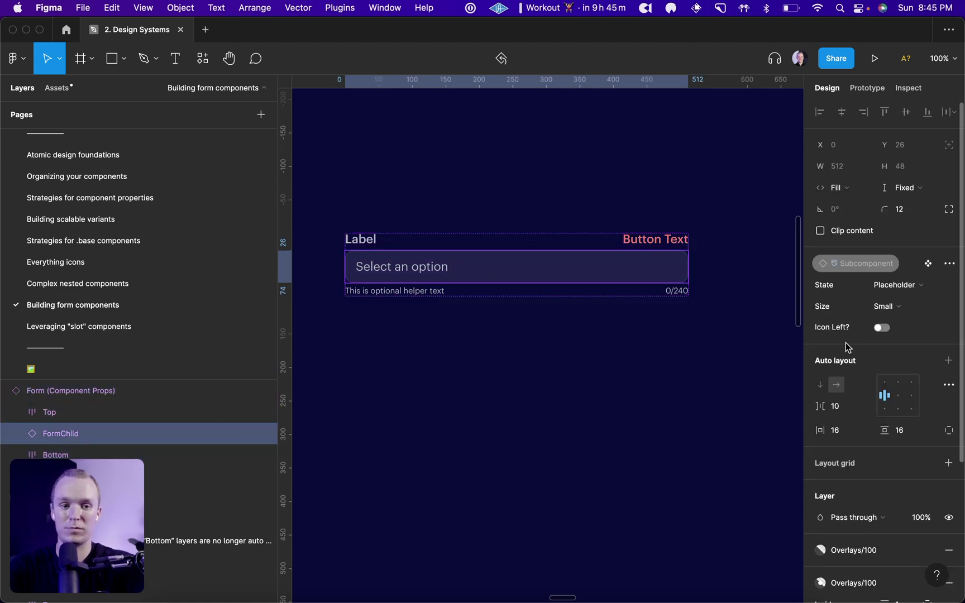
click(881, 329)
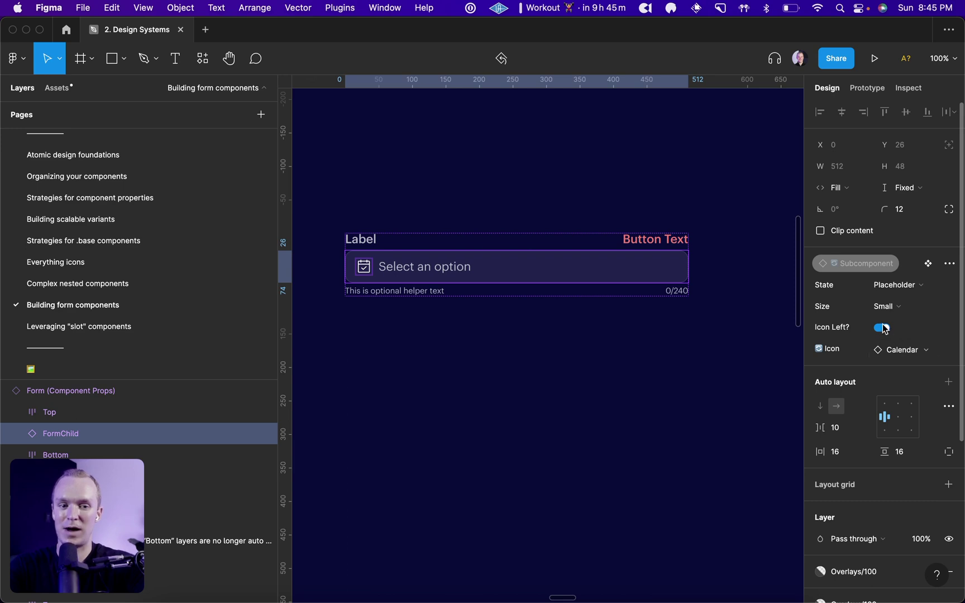
click(883, 329)
click(562, 183)
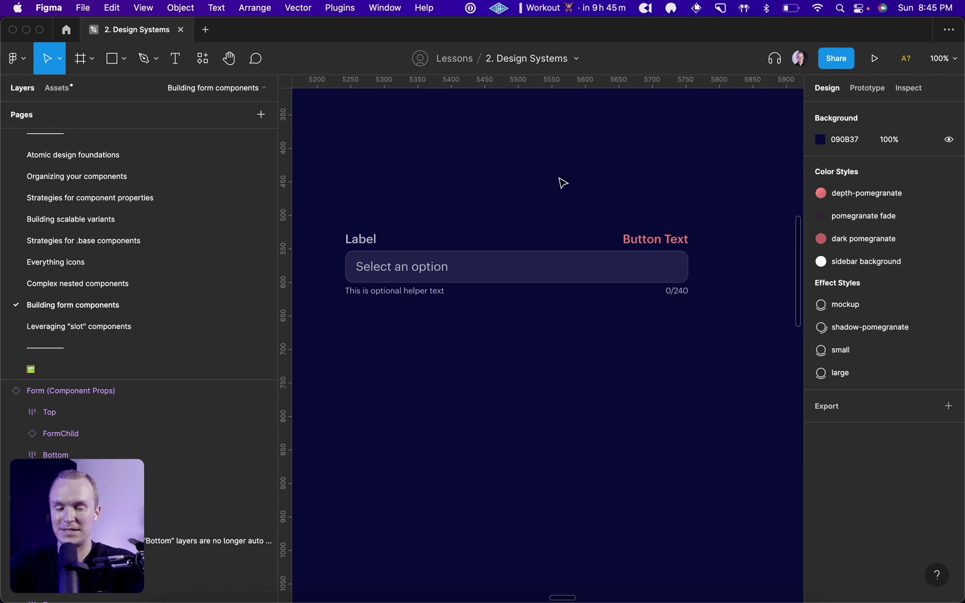
- Turn on Icon Left for the field nested in the form instance
click(420, 270)
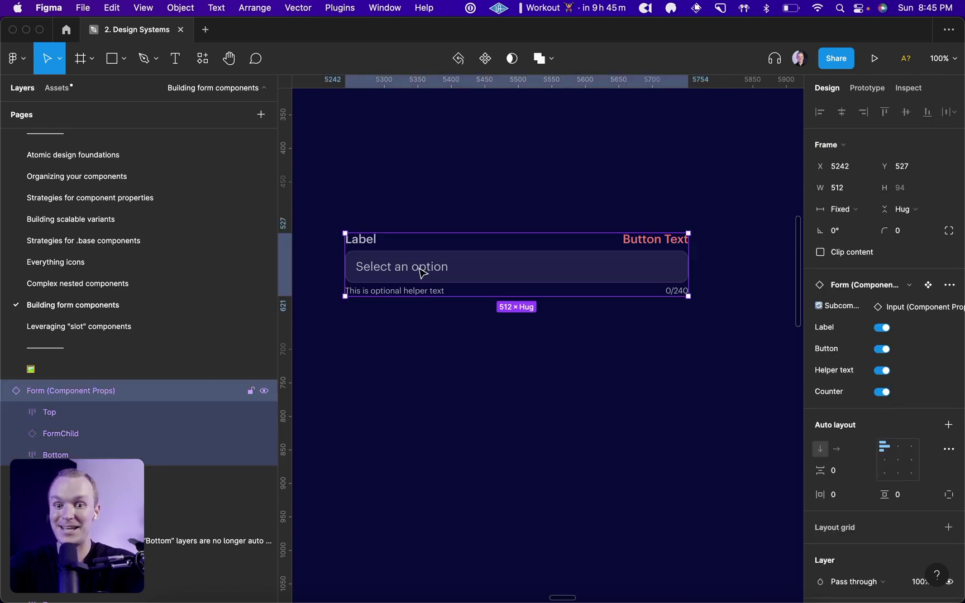
click(448, 275)
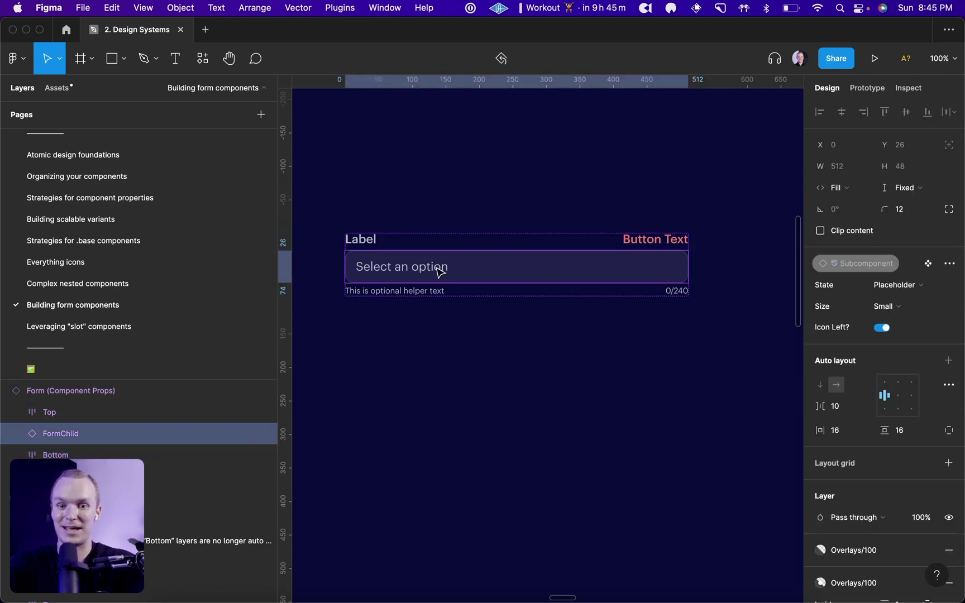
click(882, 329)
click(532, 179)
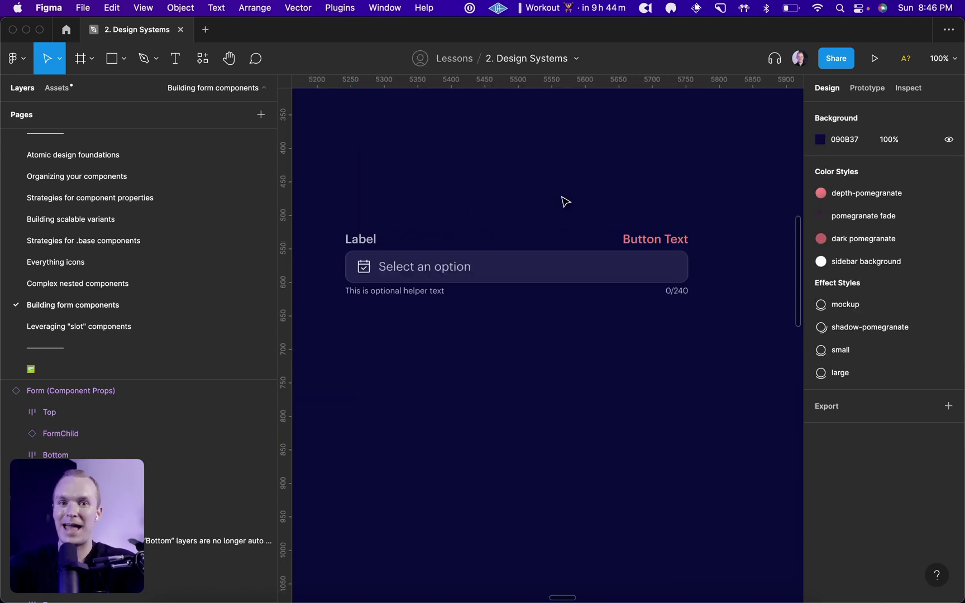
key(minus)
- Delete the test form instance and pan to the Component Properties update frame
click(536, 299)
key(Delete)
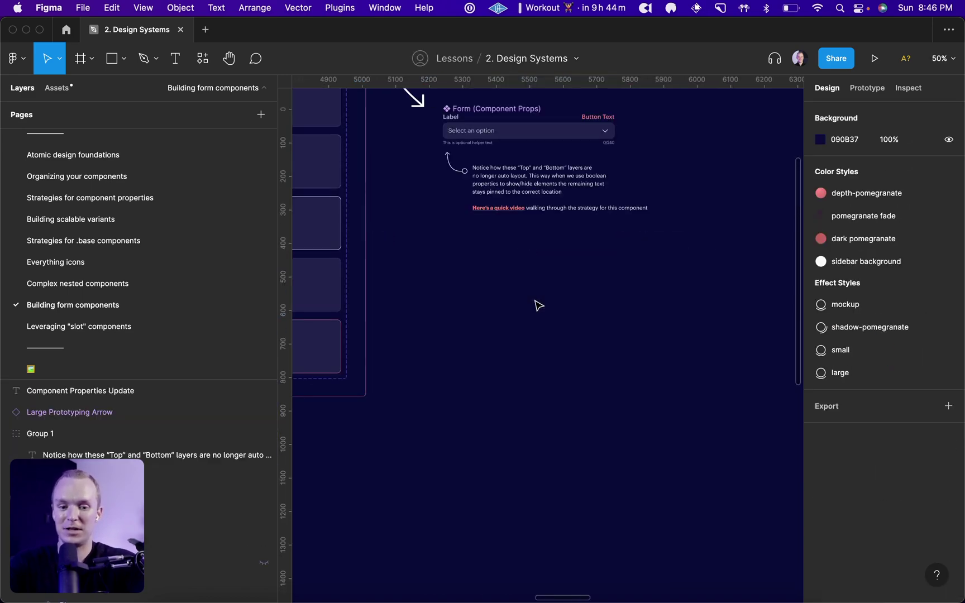
scroll(539, 306, left, 20)
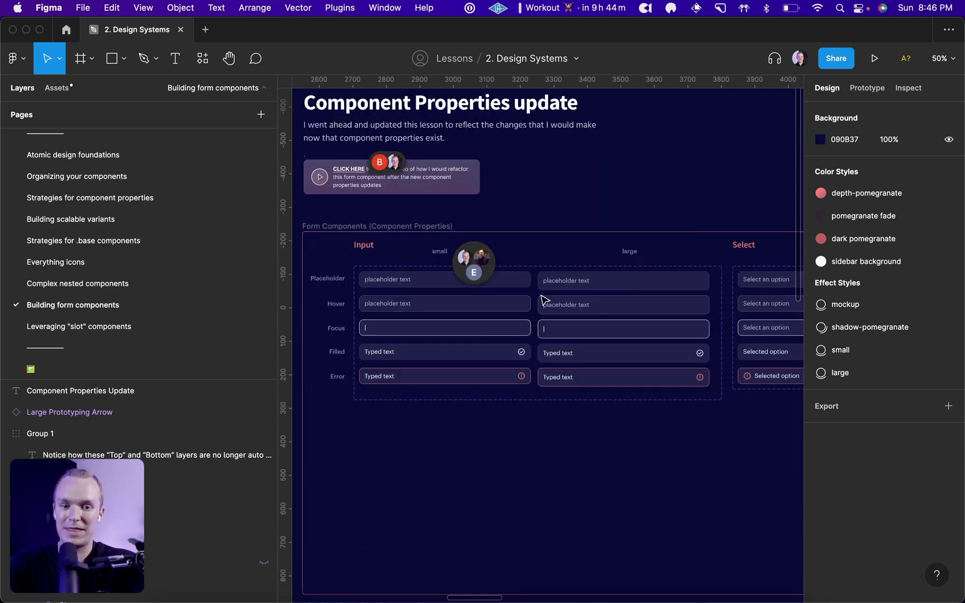
scroll(704, 185, down, 2)
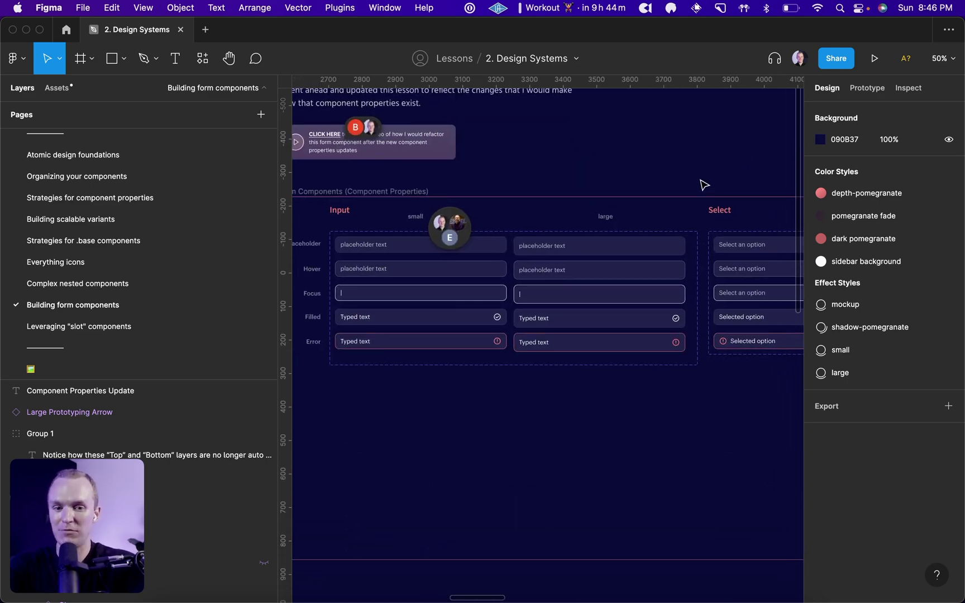
- Inspect the child layers of every Input variant, including the Filled, Large text layer
click(356, 268)
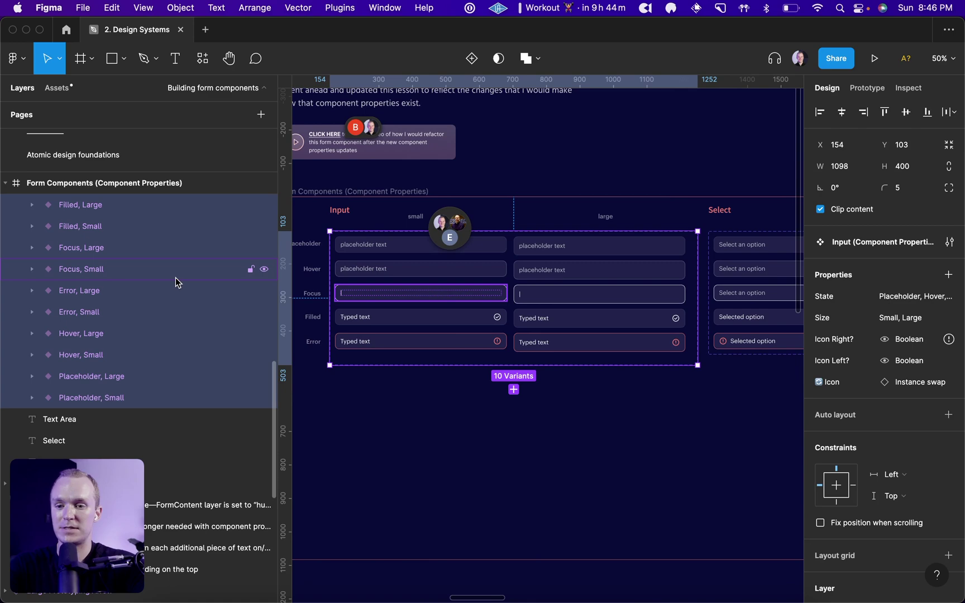
key(Return)
key(Return)
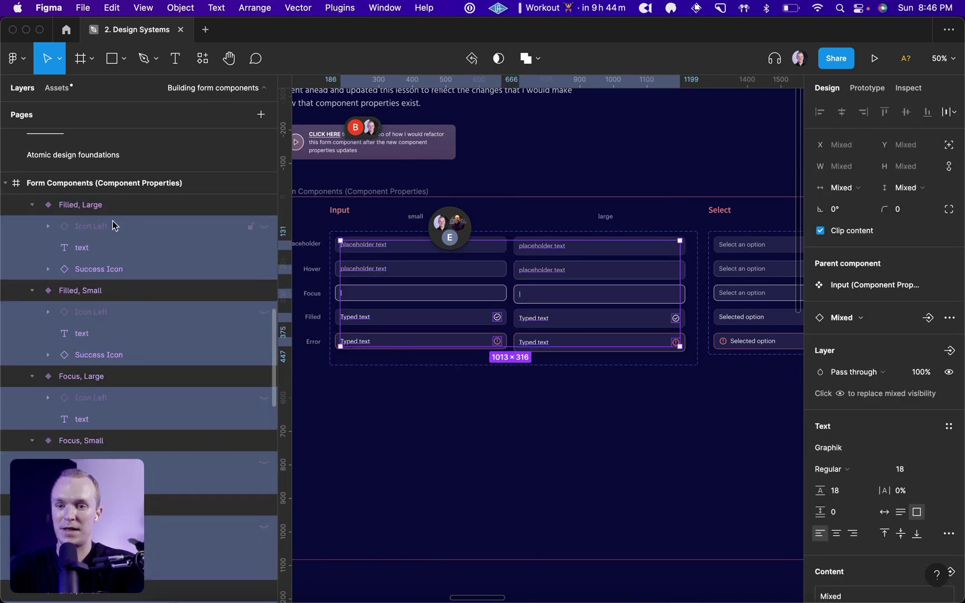
click(83, 248)
click(572, 170)
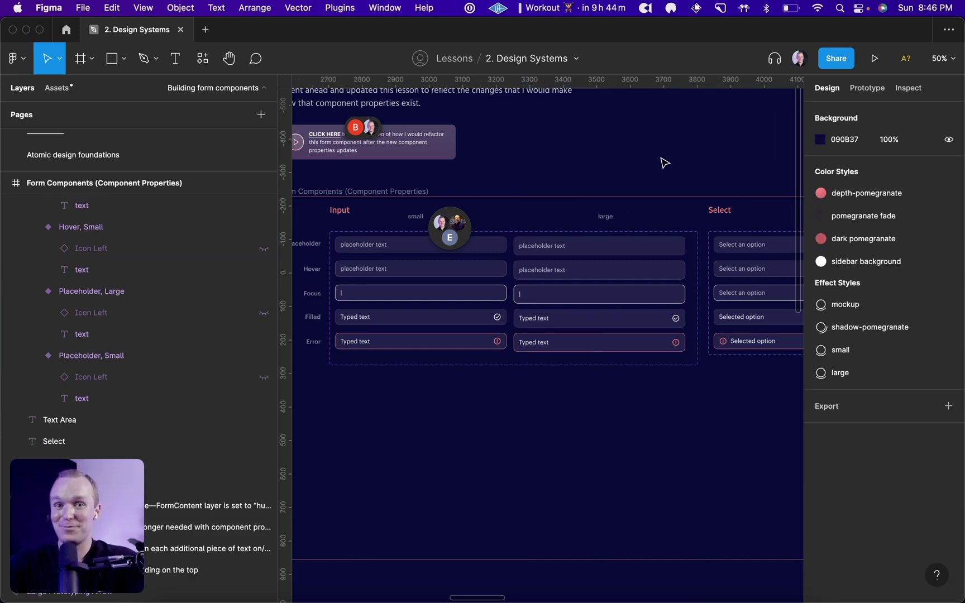
scroll(664, 163, left, 2)
scroll(665, 163, up, 5)
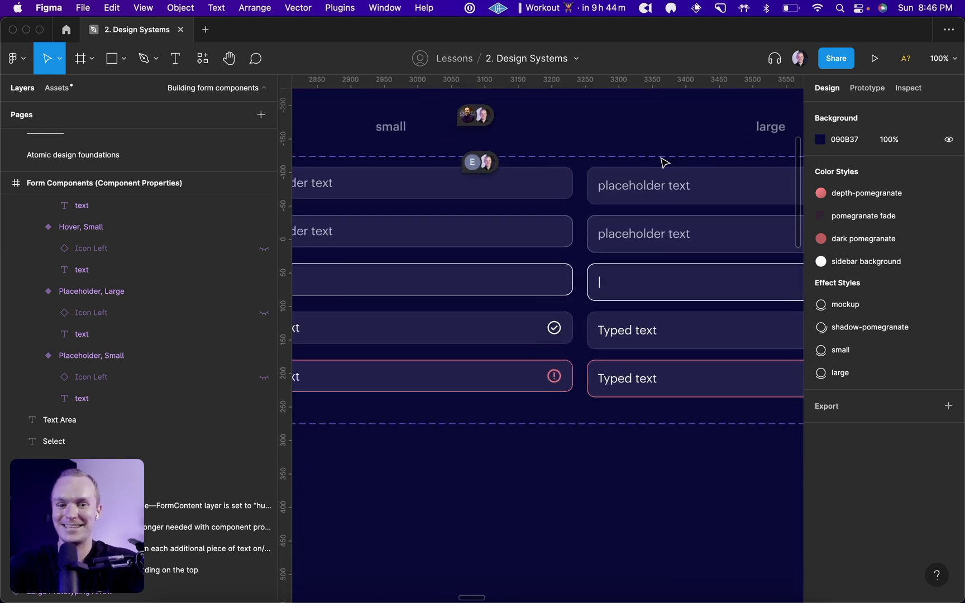
- Select all Input placeholder text layers and create a content property named ✏️ Text
scroll(665, 163, left, 3)
super+click(461, 178)
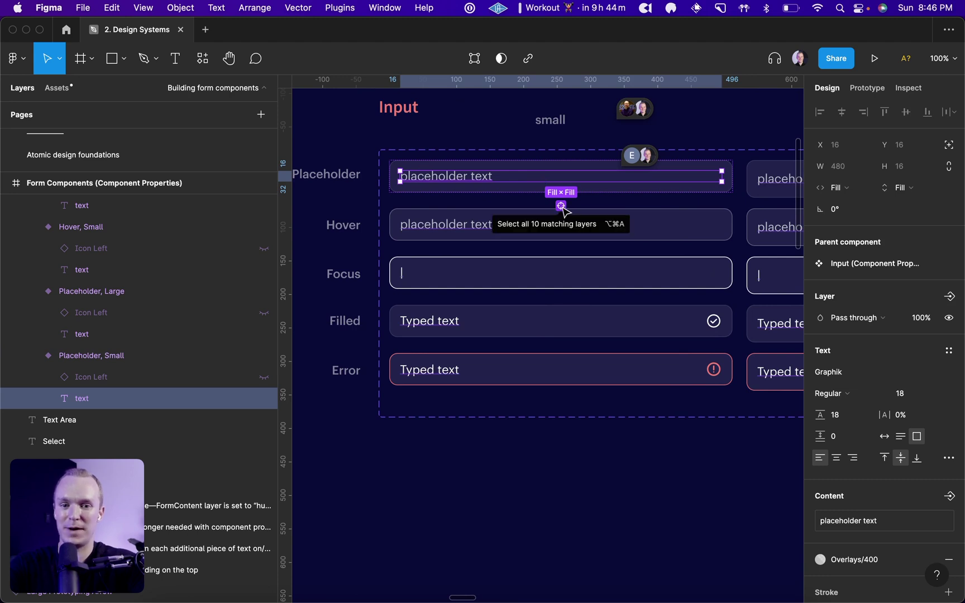
click(561, 206)
scroll(913, 471, down, 3)
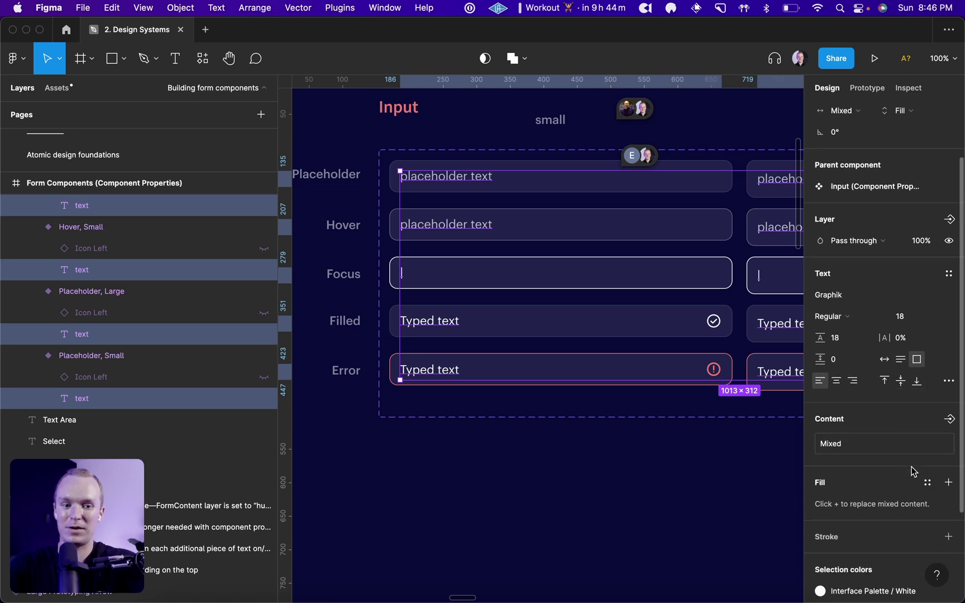
click(950, 419)
key(BackSpace)
key(ctrl+super+space)
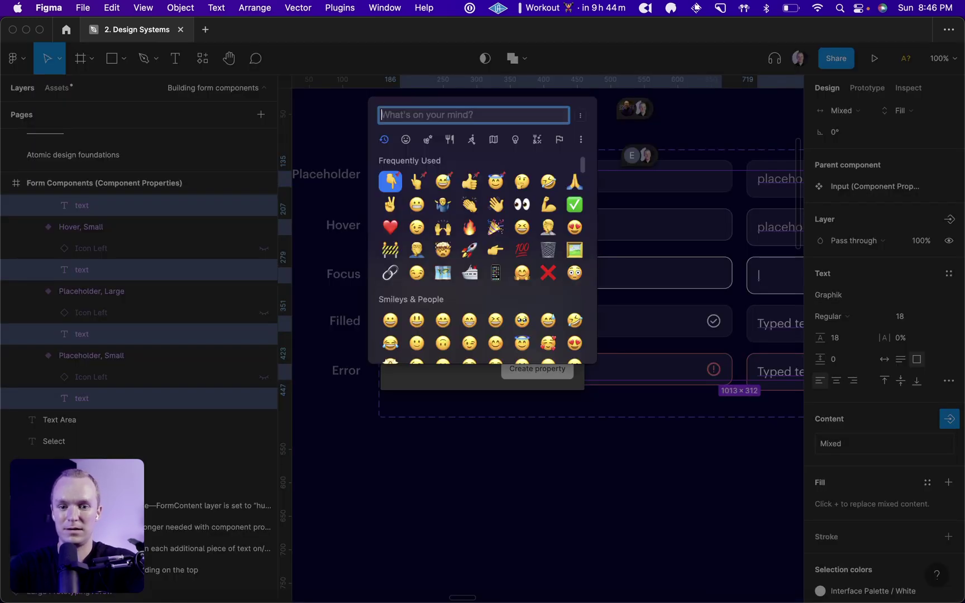
text(pencil)
key(Return)
text(Te)
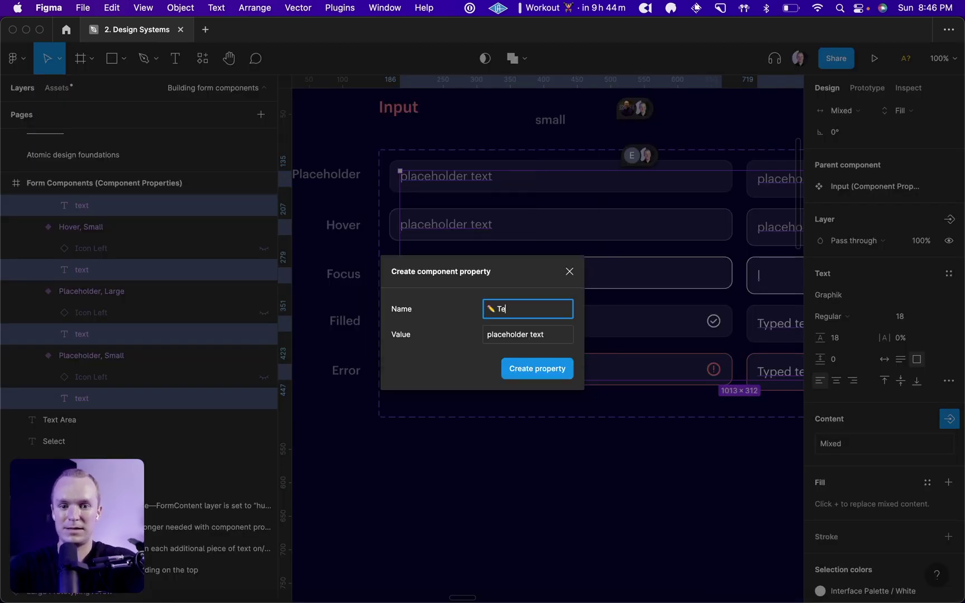
text(xt)
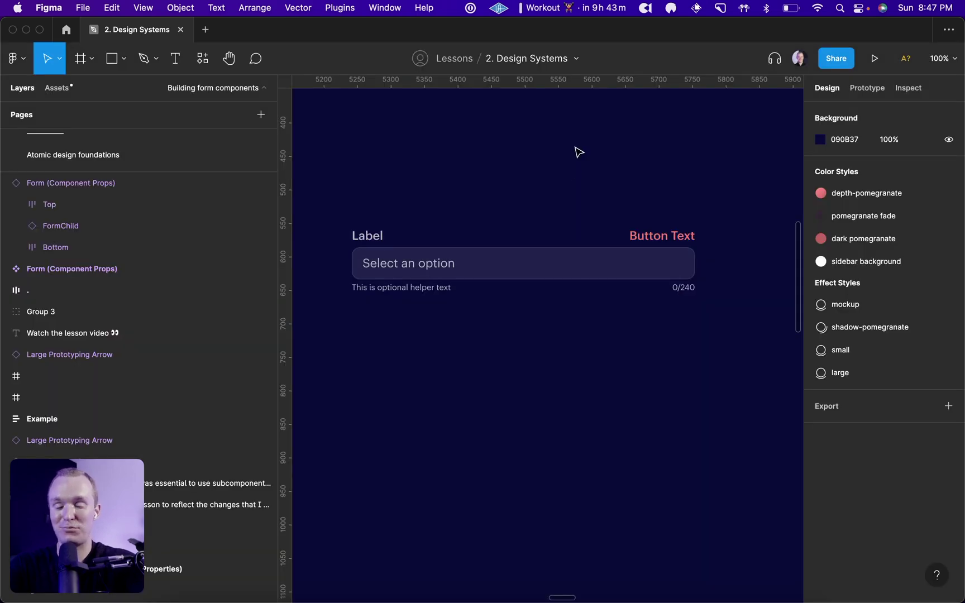
- Select the nested FormChild field, then pan across the Input component set's small and large variants
click(433, 267)
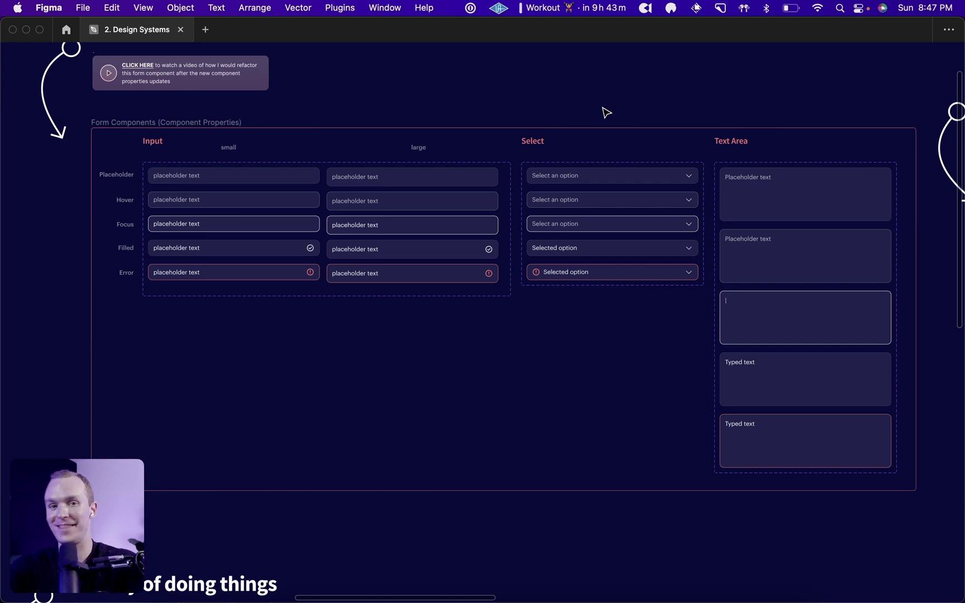
scroll(581, 98, up, 5)
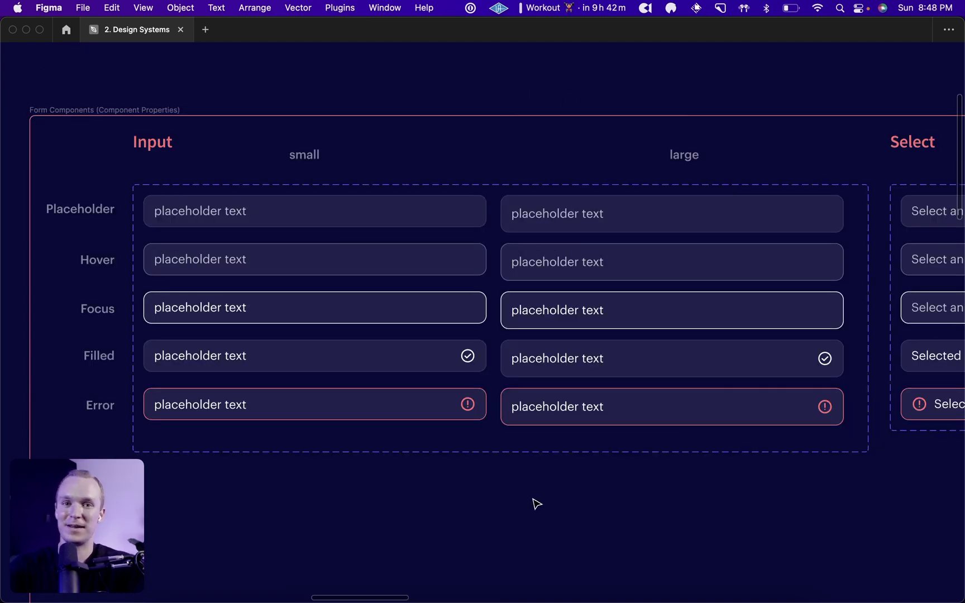
scroll(534, 503, right, 2)
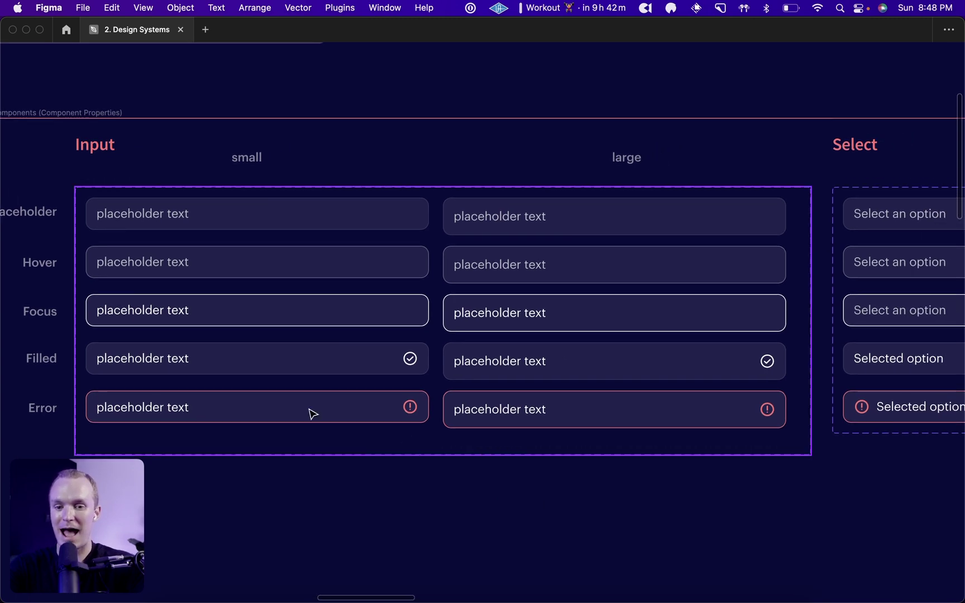
scroll(549, 408, right, 5)
scroll(548, 407, left, 4)
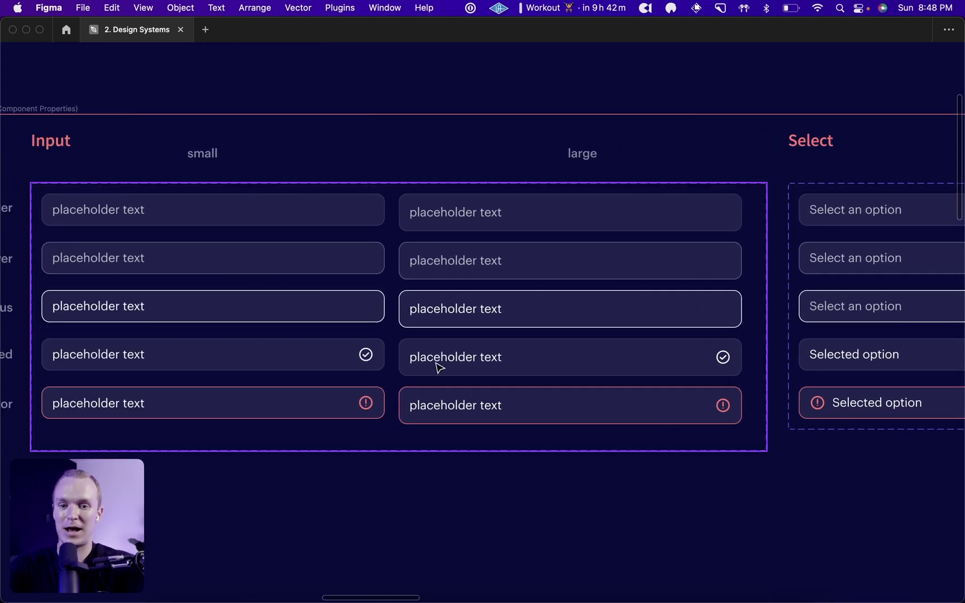
scroll(369, 362, left, 3)
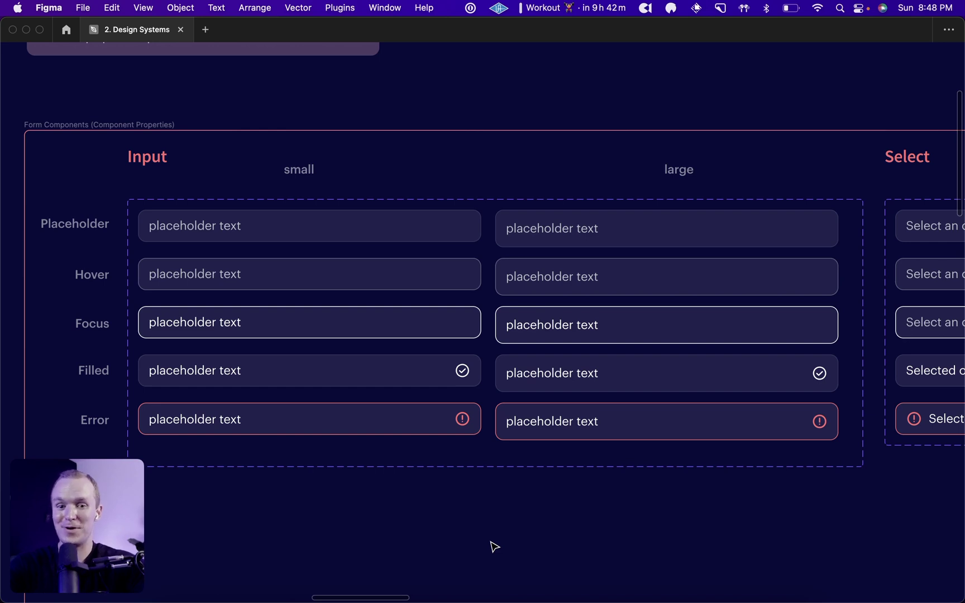
scroll(494, 546, left, 2)
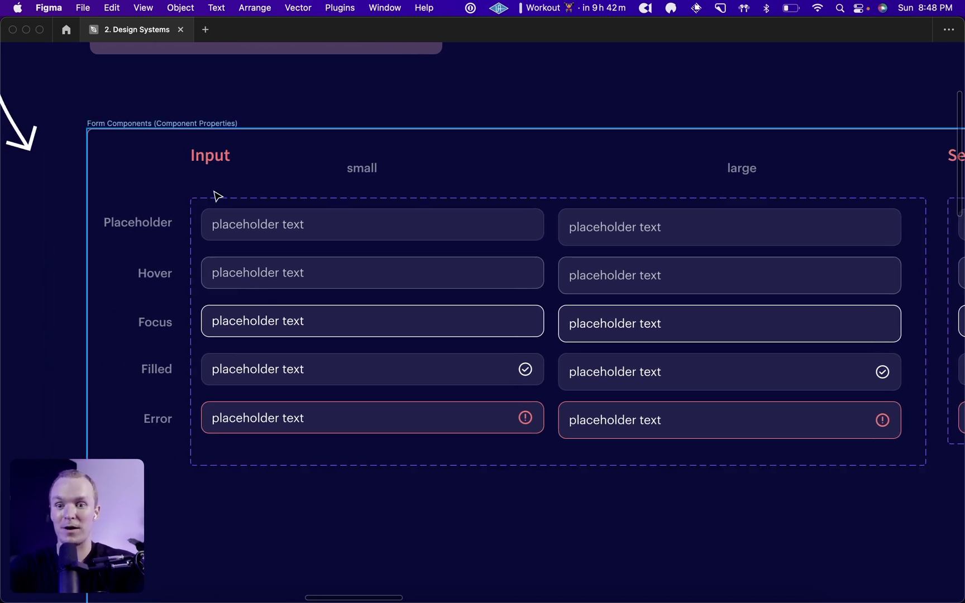
- Inspect the hidden Icon Left layer in the Placeholder, Small variant
super+click(242, 219)
key(super+backslash)
scroll(31, 382, down, 3)
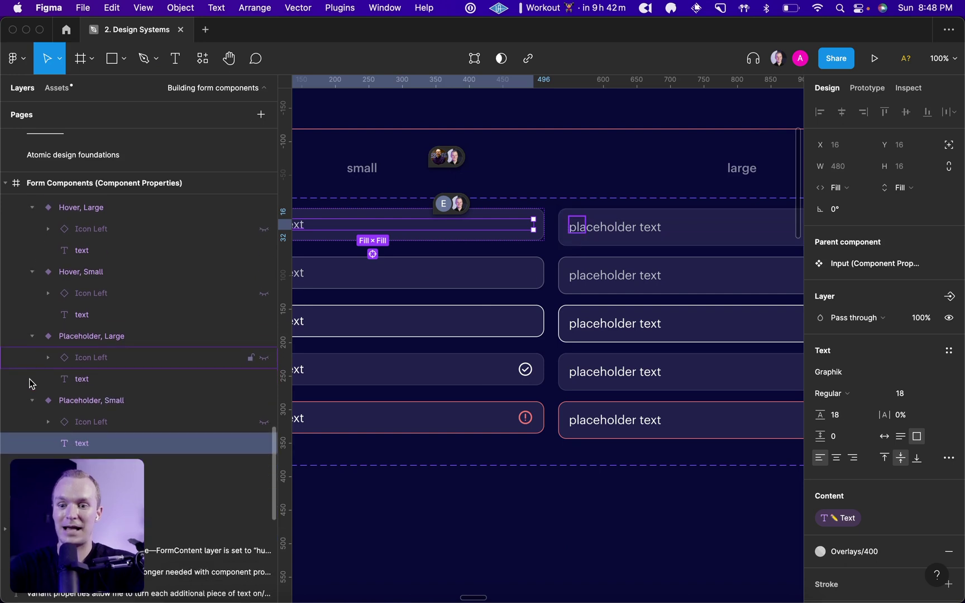
click(78, 423)
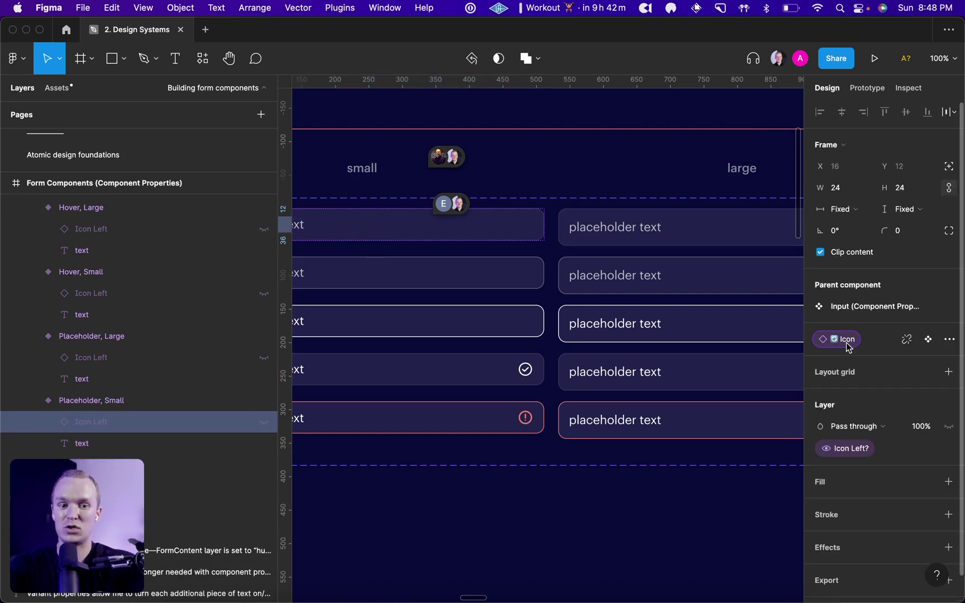
key(super+backslash)
key(Escape)
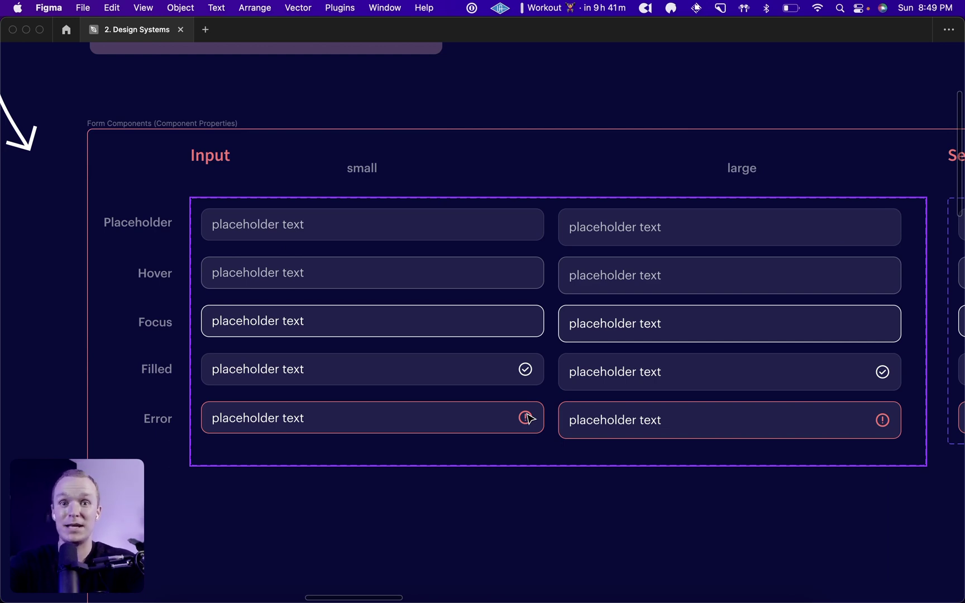
- Select the check icon in Filled, Small, then the error icon in Error, Small
click(525, 368)
key(super+backslash)
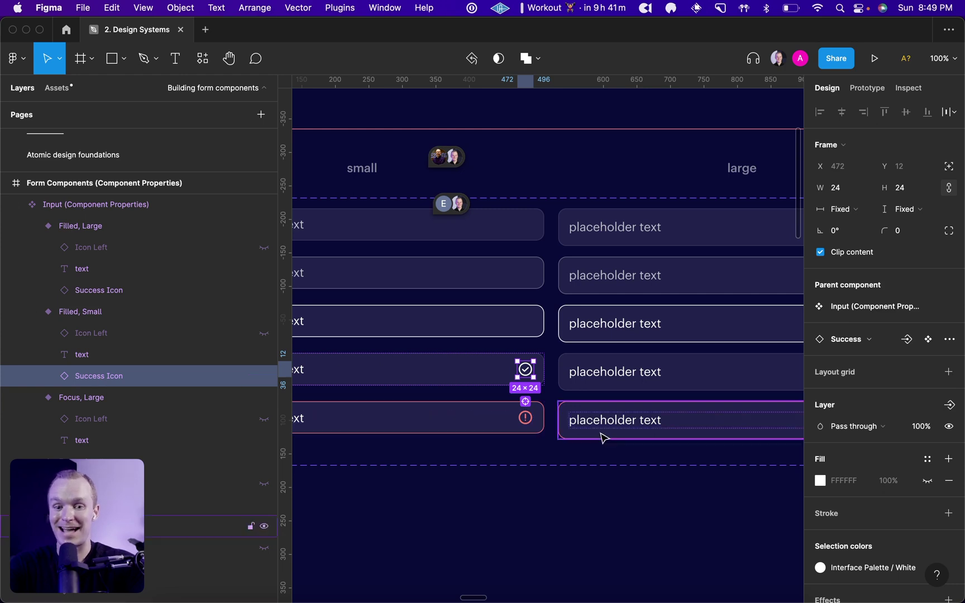
click(525, 418)
scroll(98, 414, down, 3)
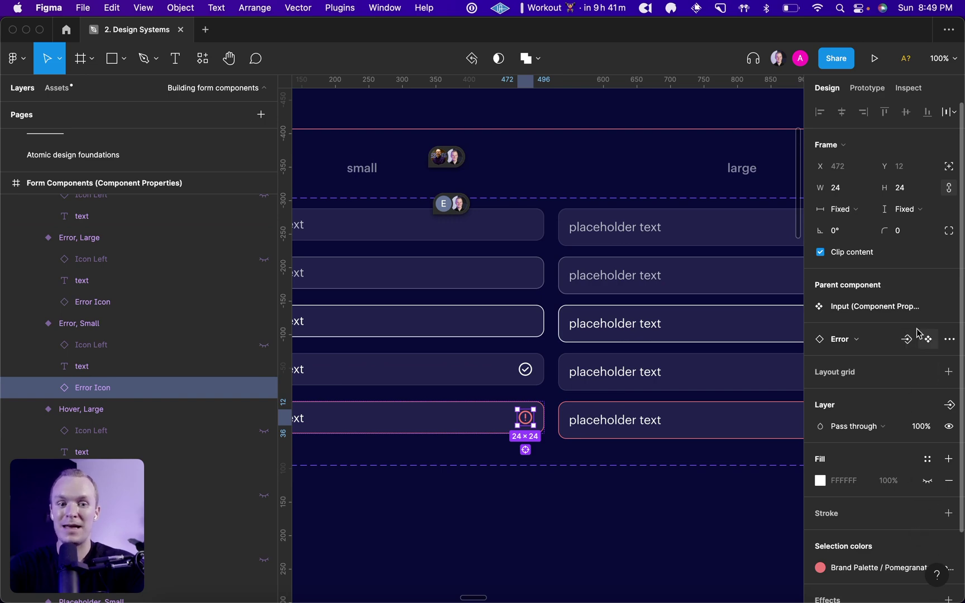
click(649, 530)
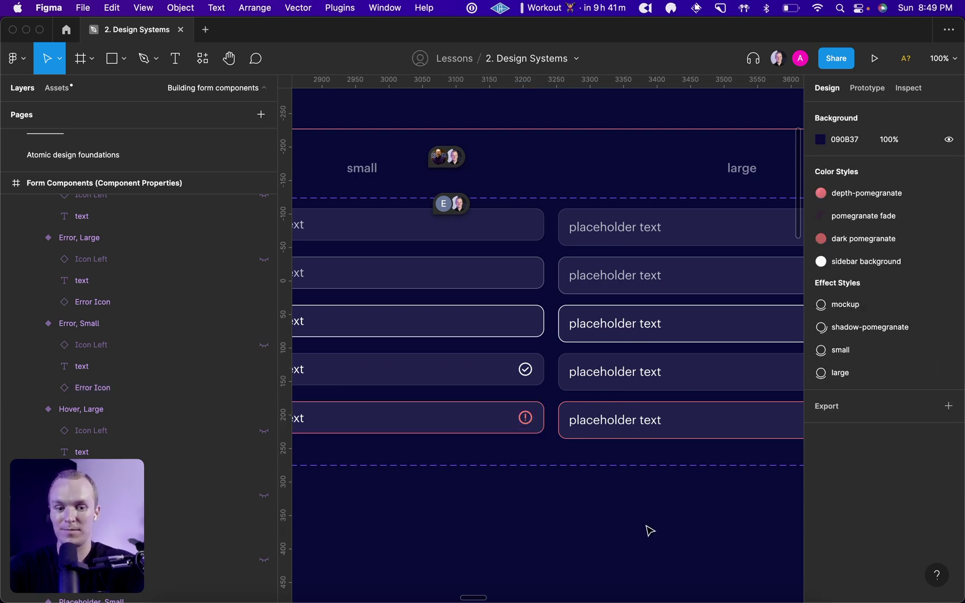
- Set the input nested in Form (Component Props) to the Error state
key(minus)
key(minus)
scroll(647, 529, up, 2)
scroll(561, 186, up, 10)
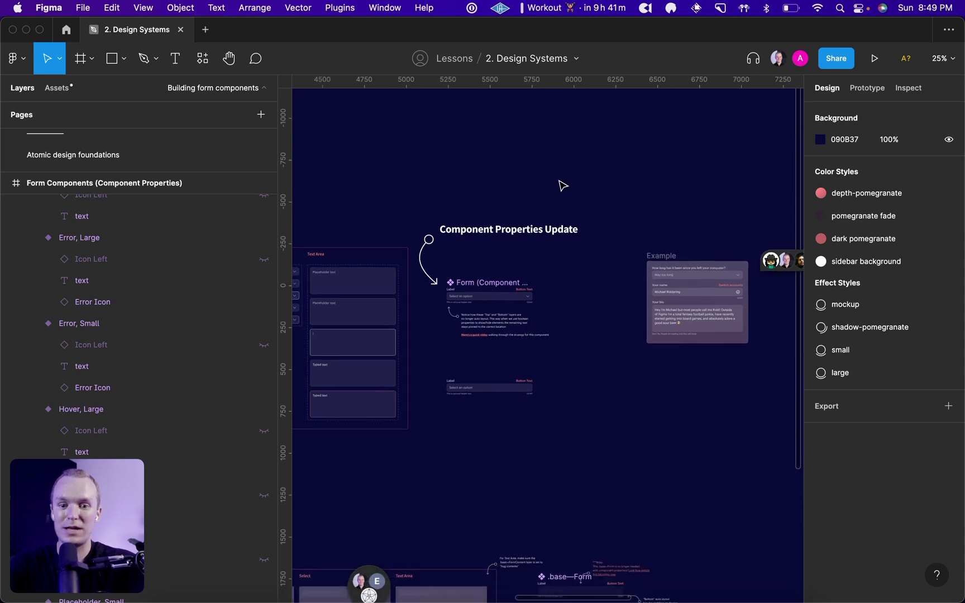
scroll(562, 186, right, 3)
click(437, 322)
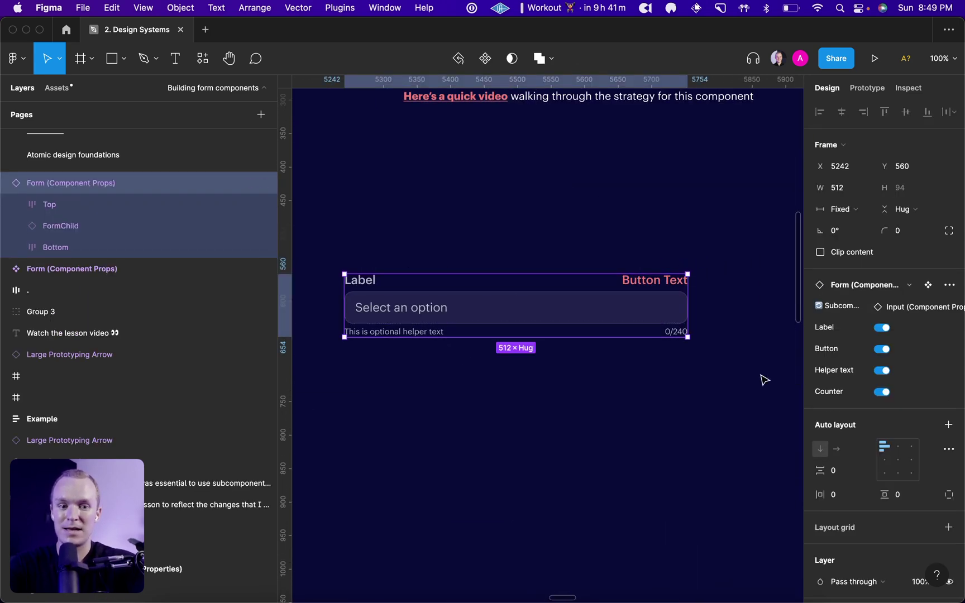
click(628, 306)
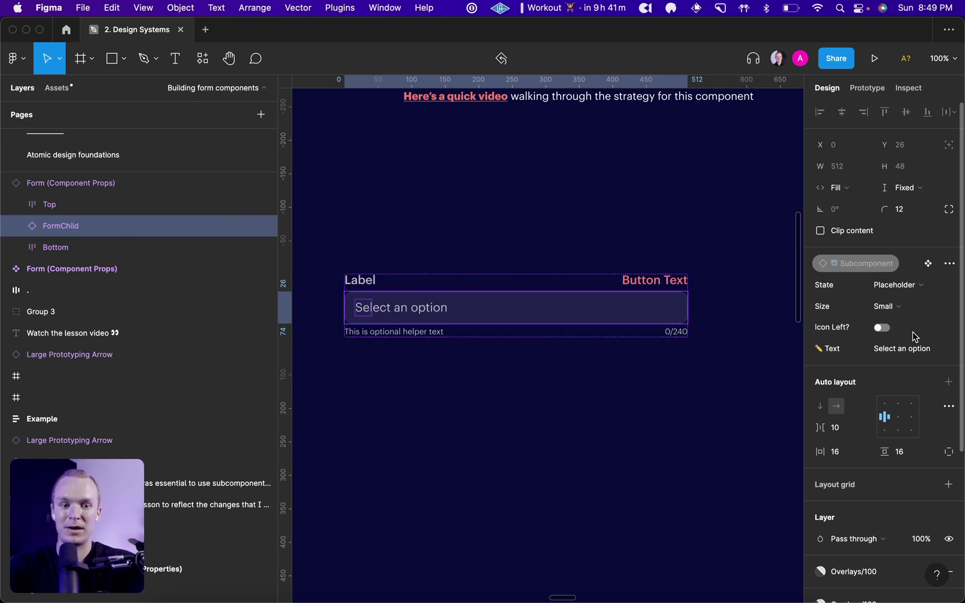
click(893, 286)
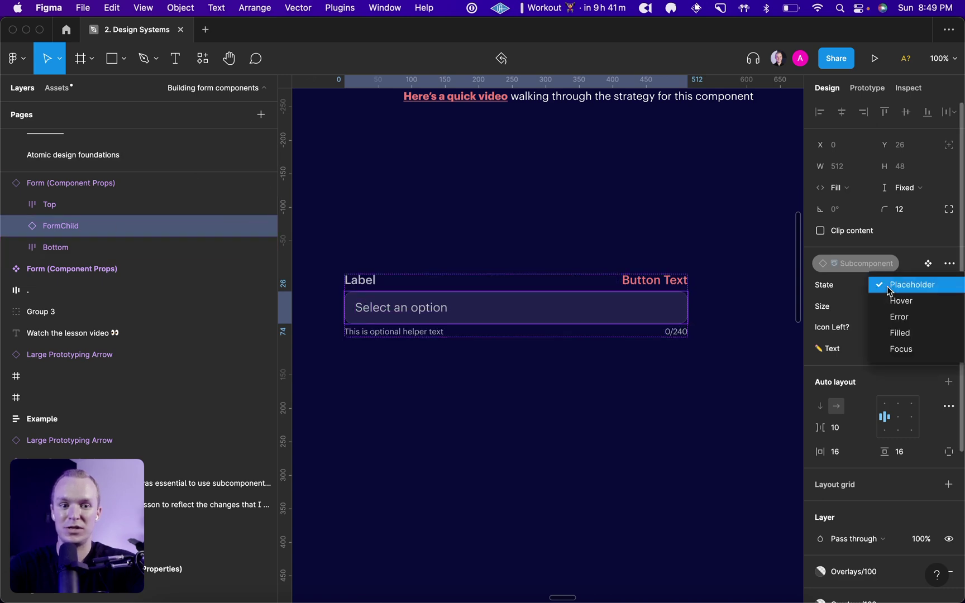
click(900, 318)
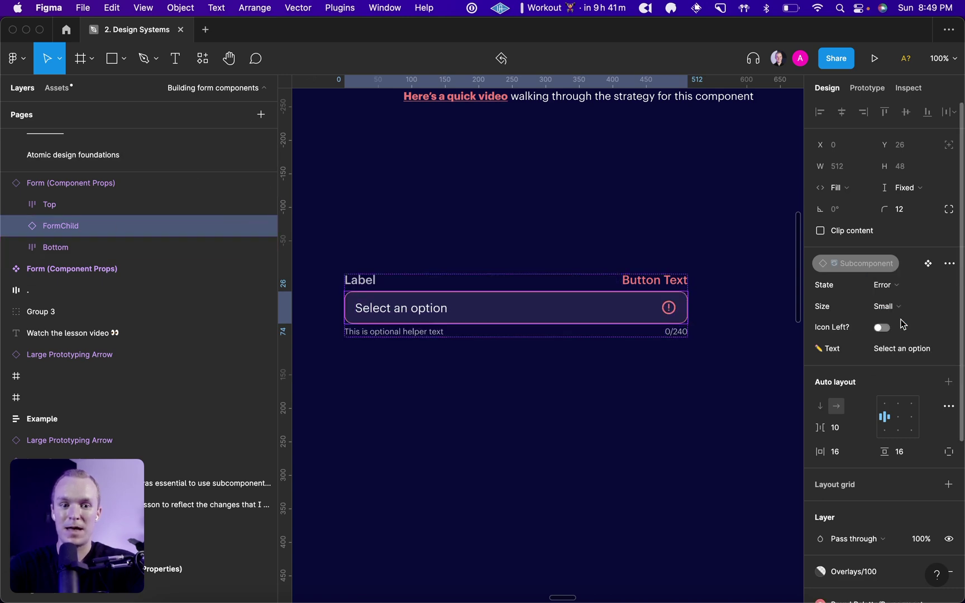
click(575, 235)
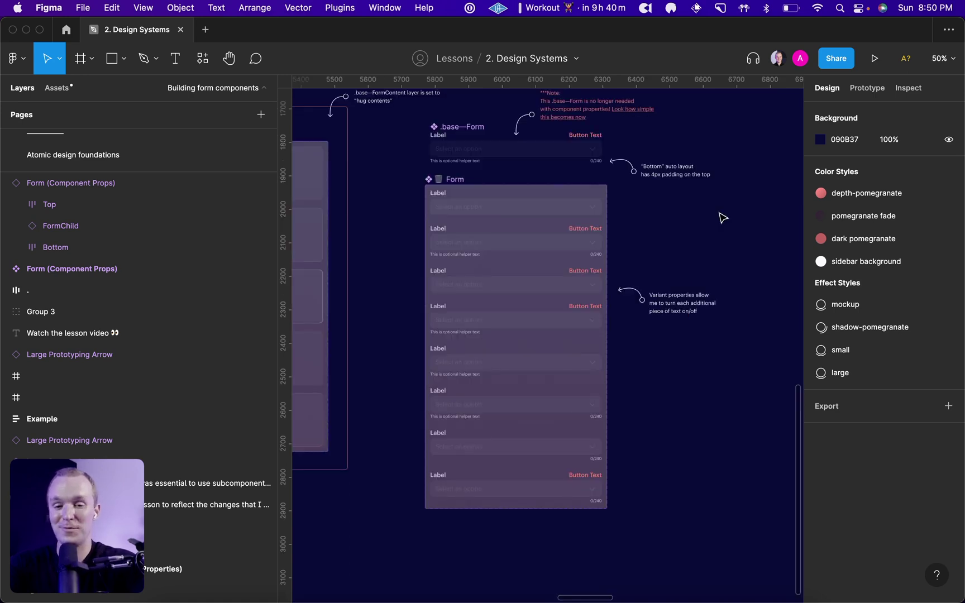
click(464, 189)
key(shift+2)
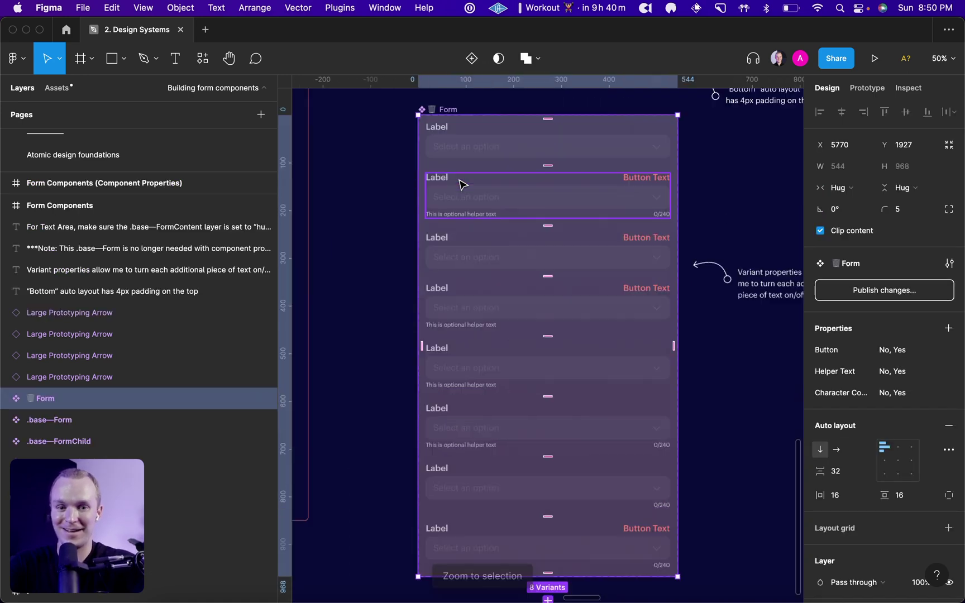
click(366, 269)
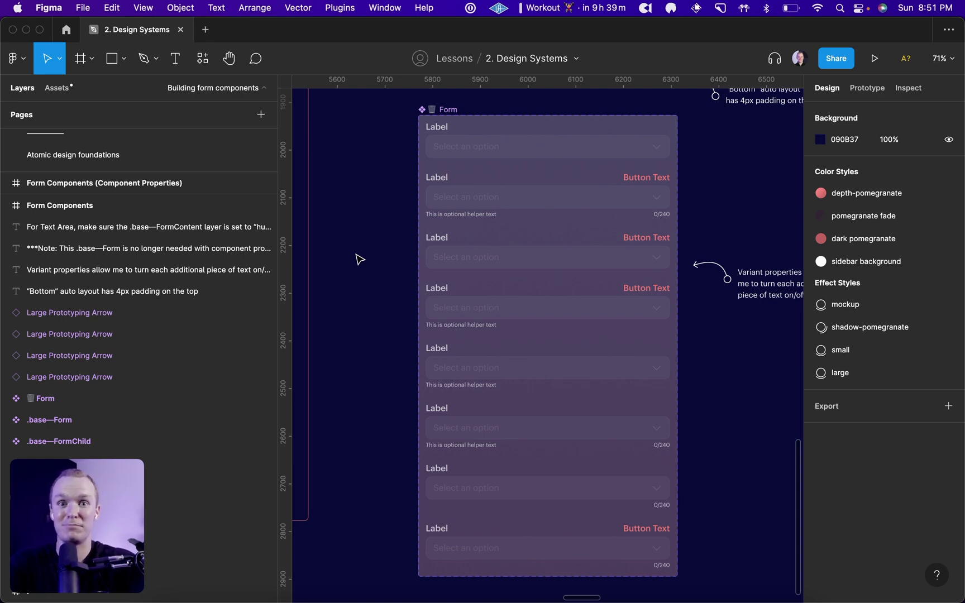
- On the error-state form, toggle Button Text, Helper text and the 0/240 Counter off and back on
scroll(360, 259, up, 15)
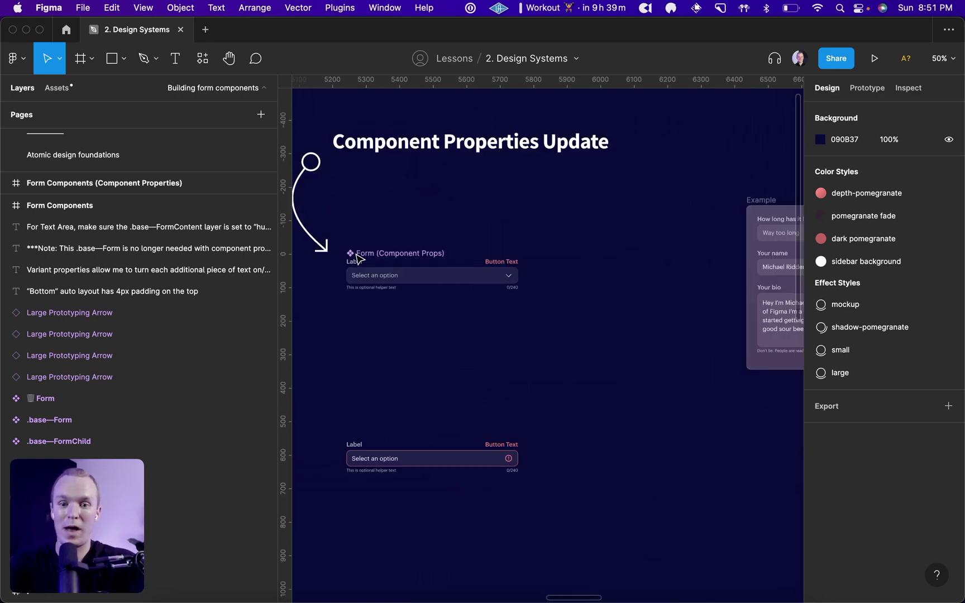
scroll(358, 258, up, 3)
scroll(358, 258, left, 4)
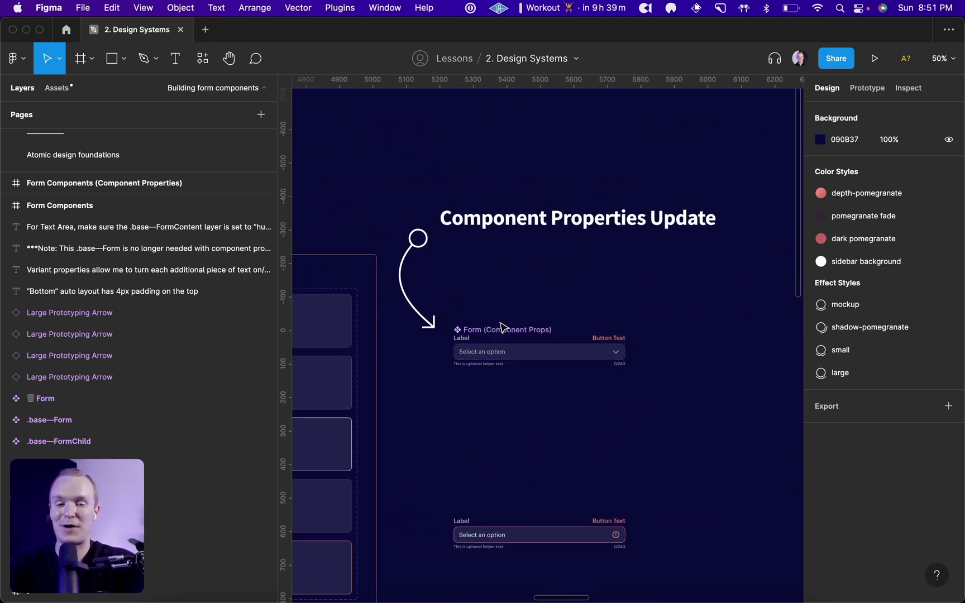
ctrl+scroll(503, 321, up, 5)
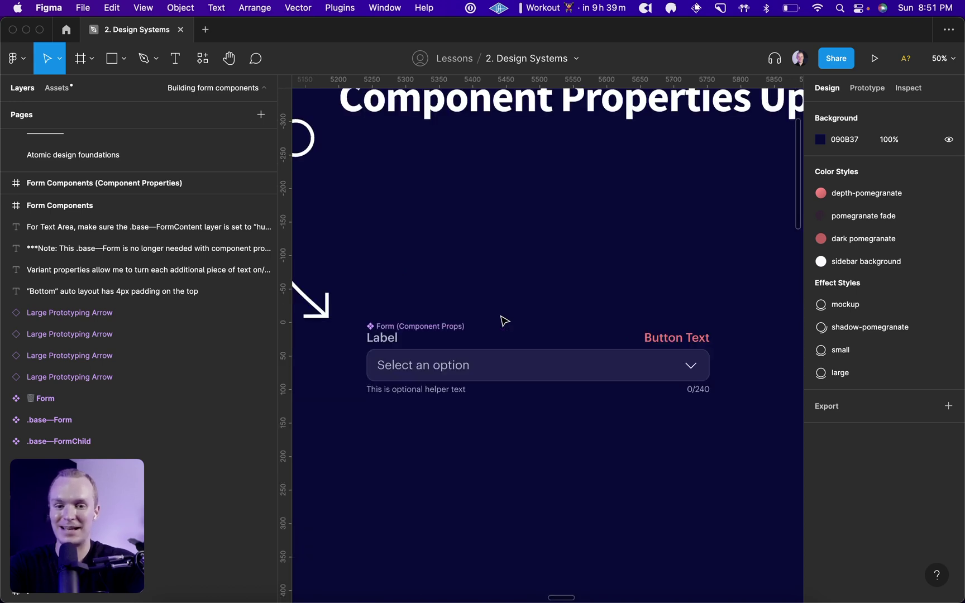
scroll(502, 321, down, 1)
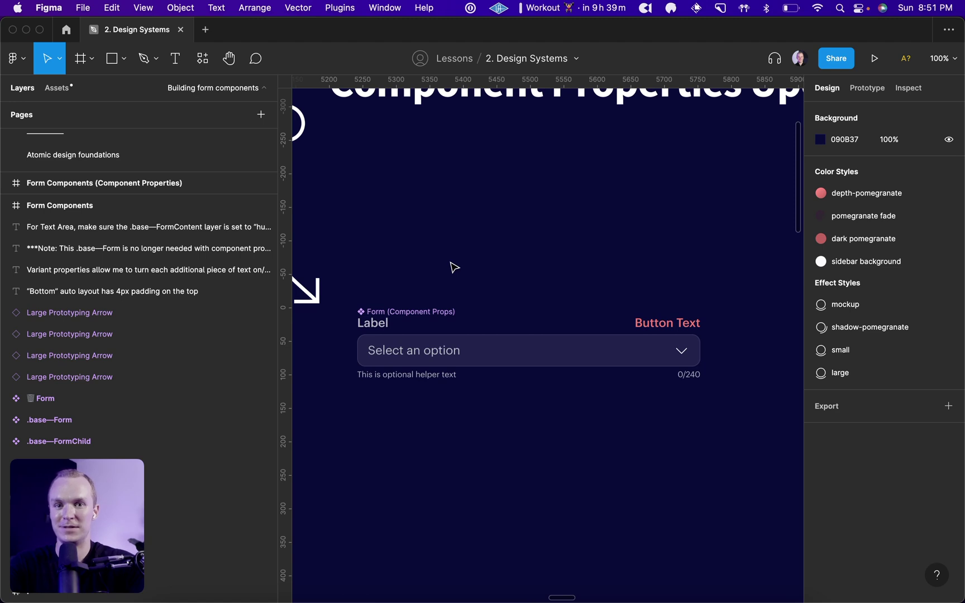
scroll(454, 268, down, 8)
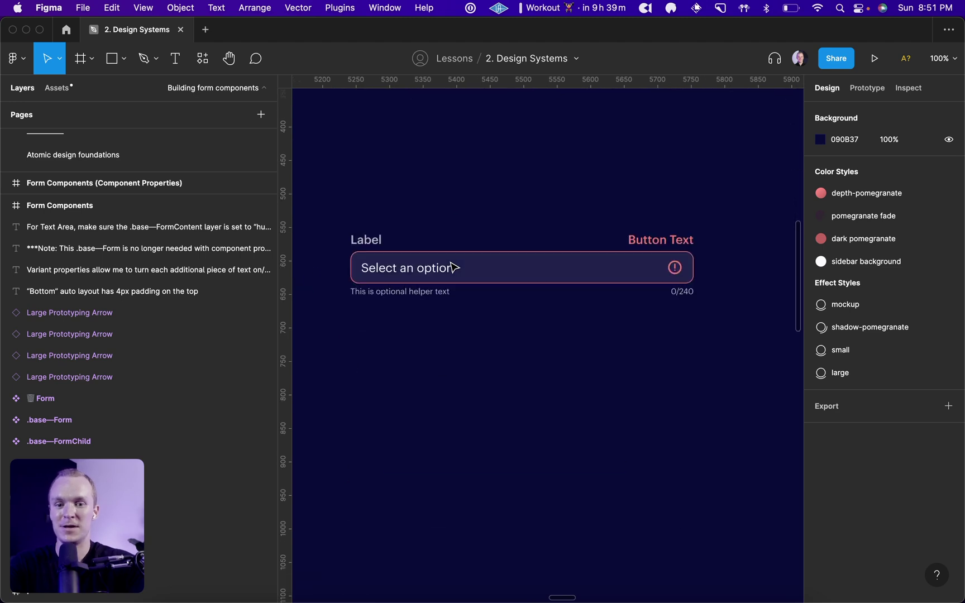
click(383, 262)
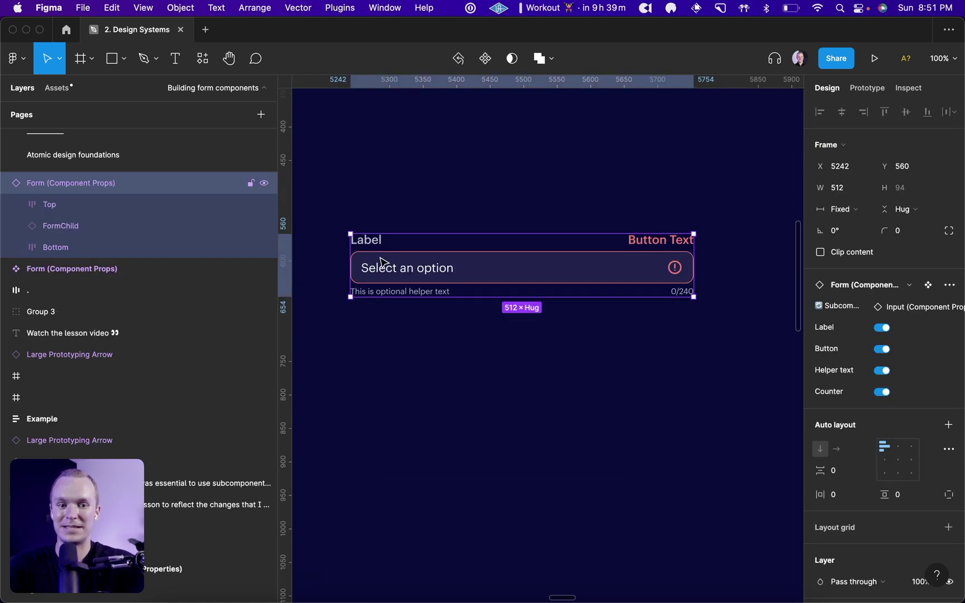
click(886, 350)
click(883, 350)
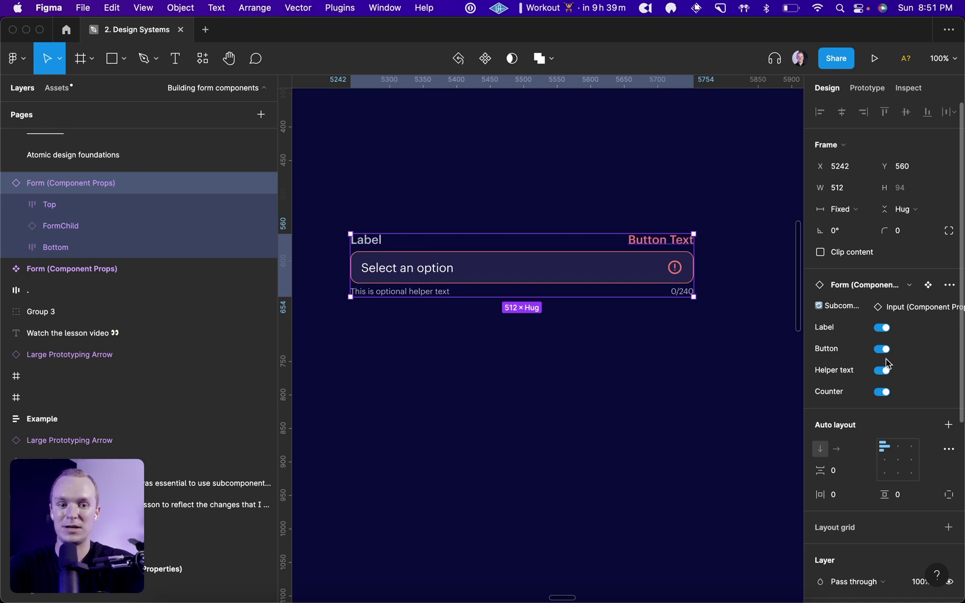
click(883, 377)
click(882, 378)
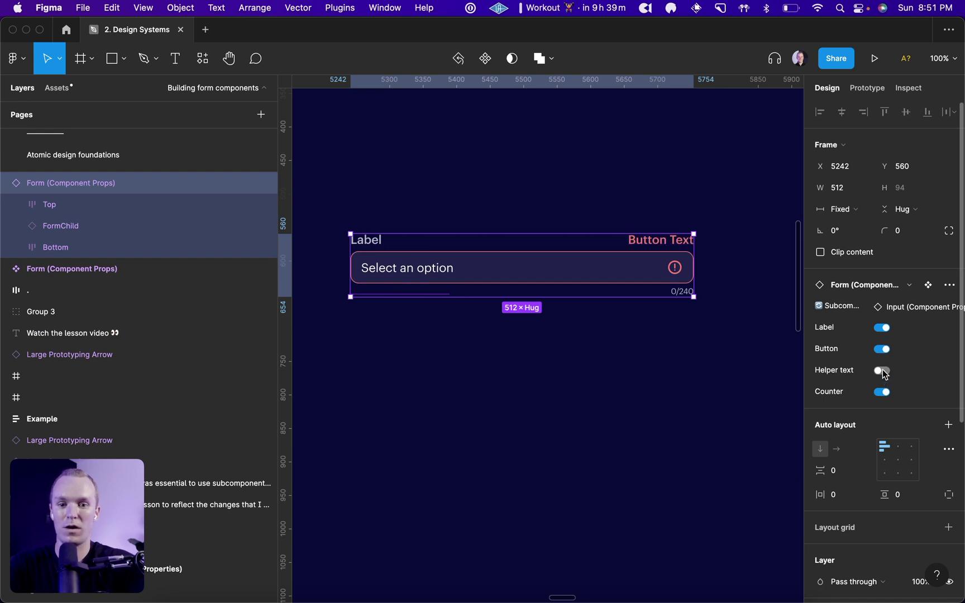
click(883, 394)
click(882, 393)
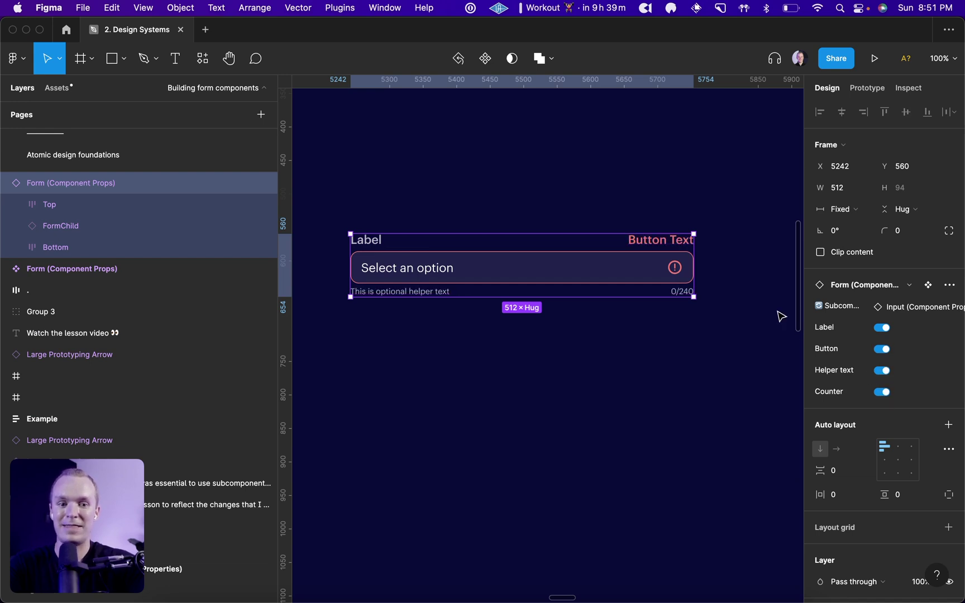
- Return the form's nested input to the Placeholder state after trying Hover
double_click(647, 274)
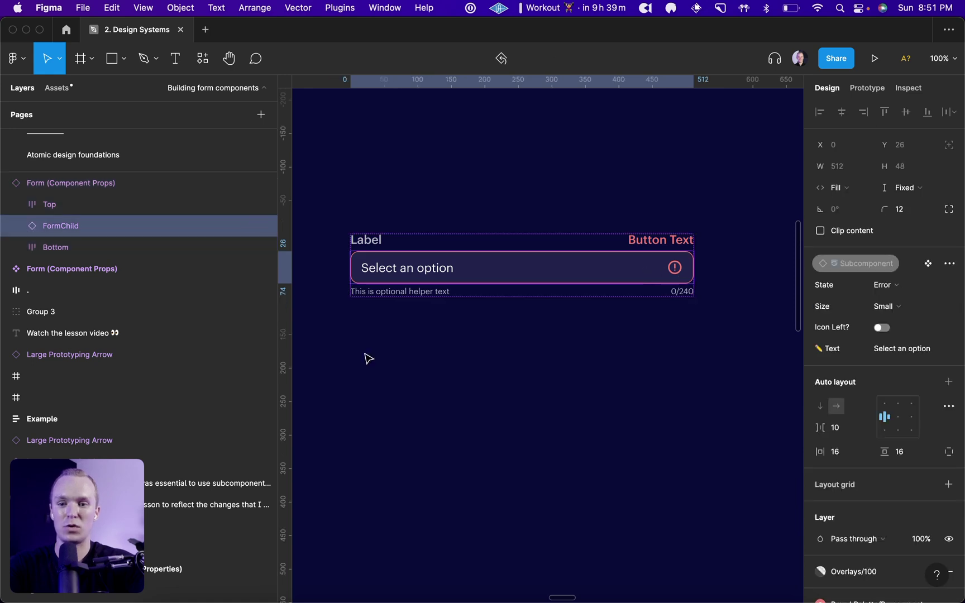
click(890, 288)
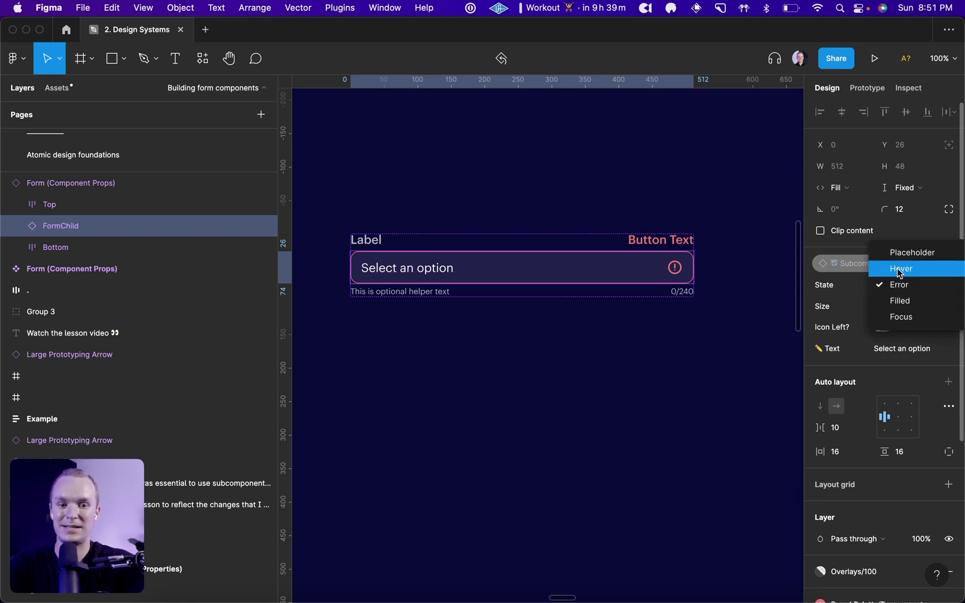
click(899, 270)
click(897, 284)
click(899, 269)
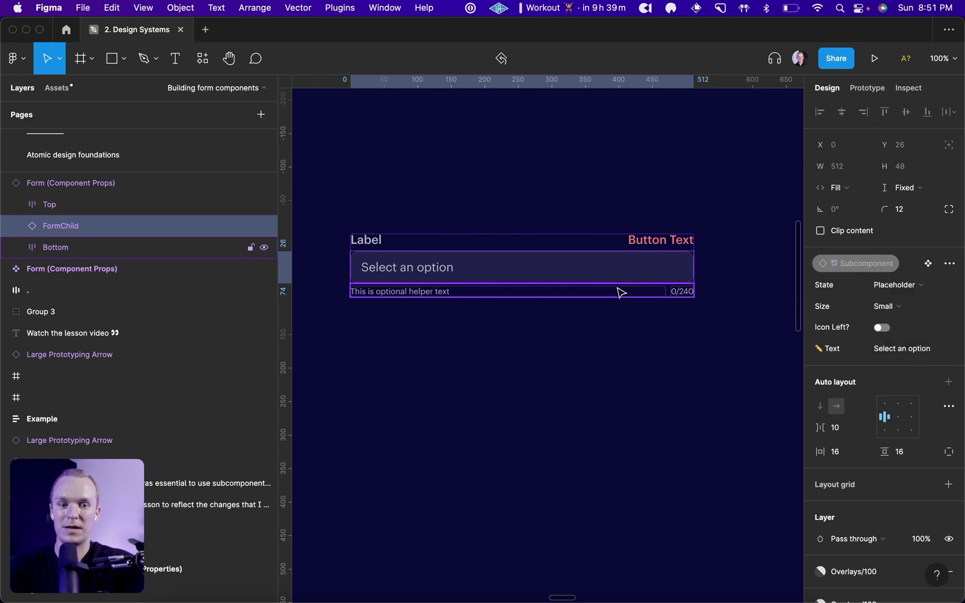
- Swap the form's subcomponent to the Select dropdown component
click(621, 289)
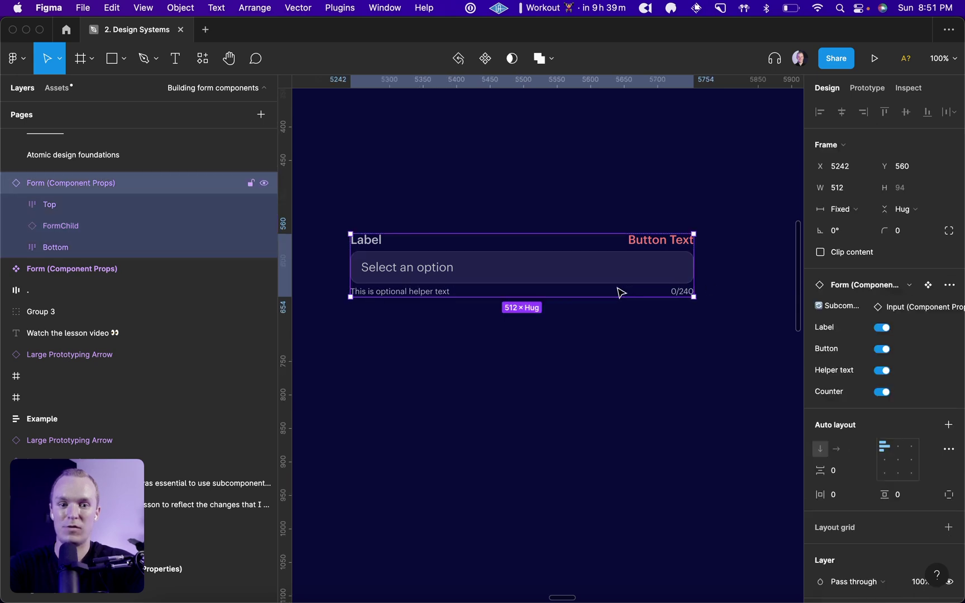
click(895, 307)
click(906, 484)
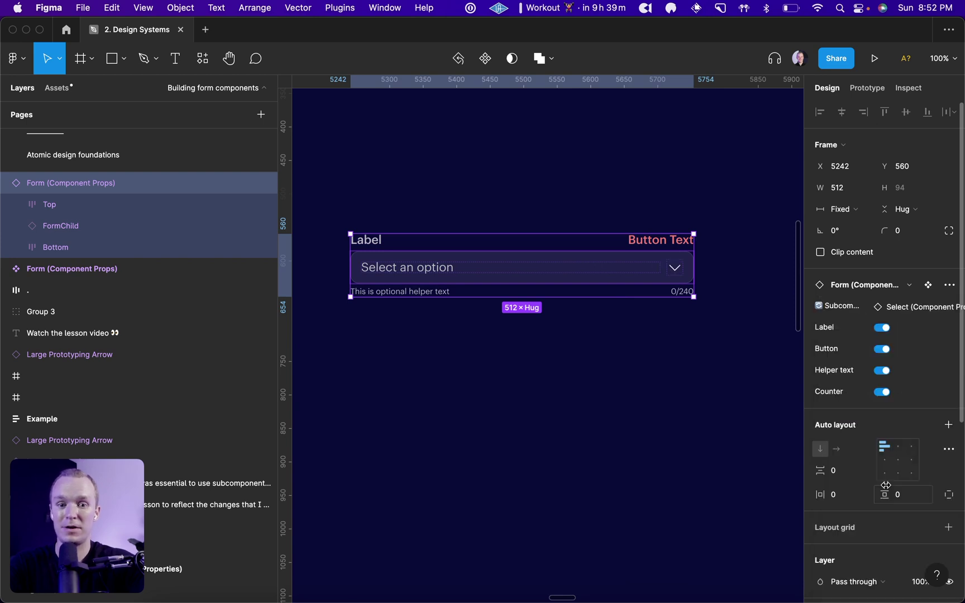
click(619, 181)
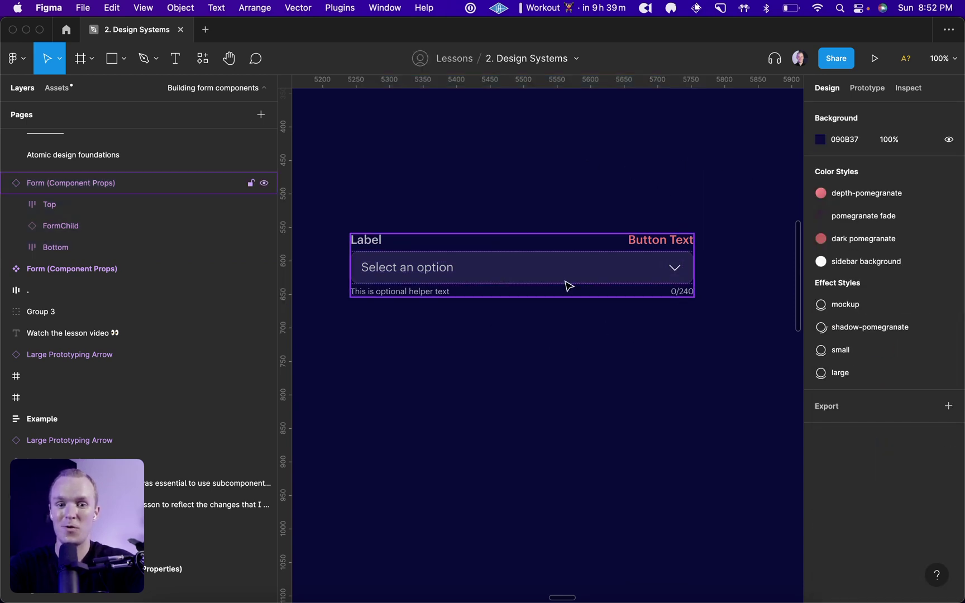